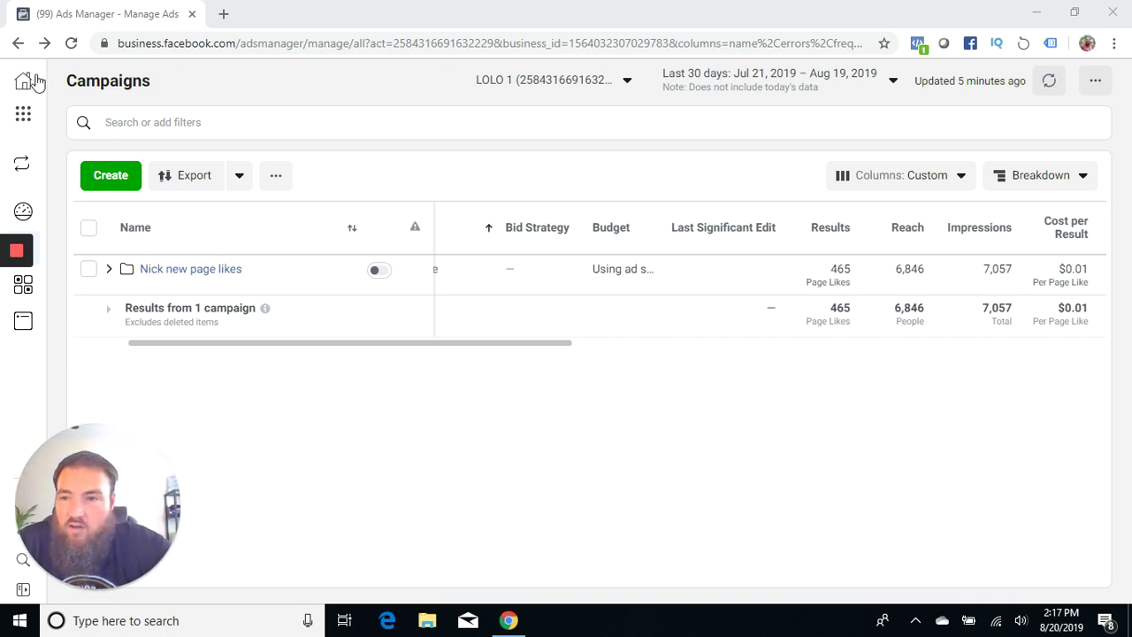
Step: Start a new campaign and highlight the Special Ad Category requirement notice
click(111, 175)
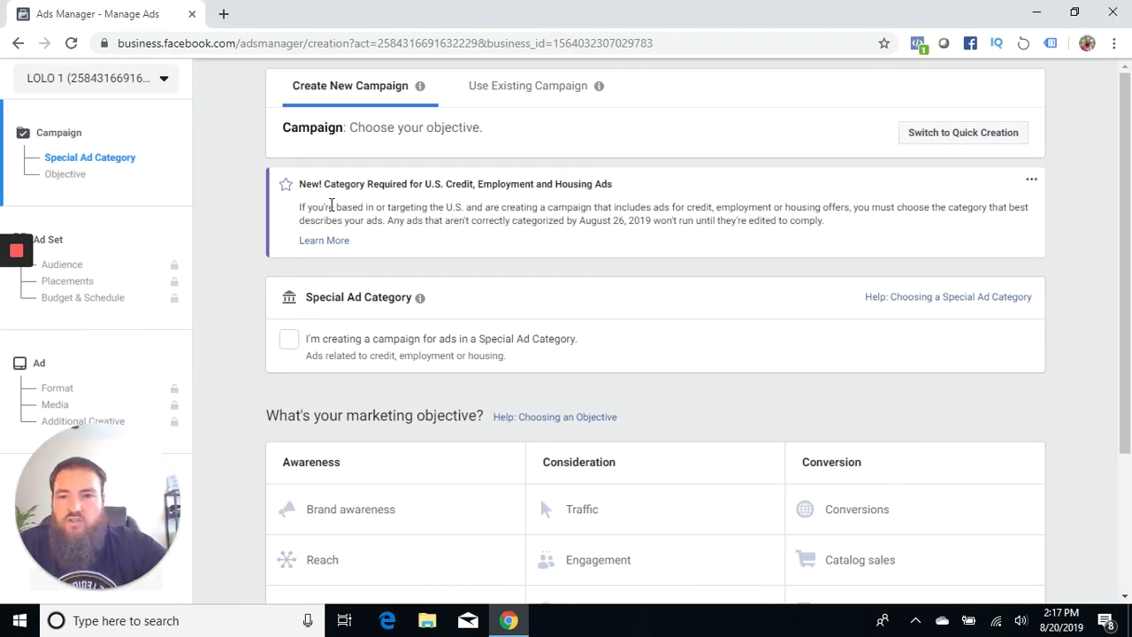
drag(301, 184, 644, 184)
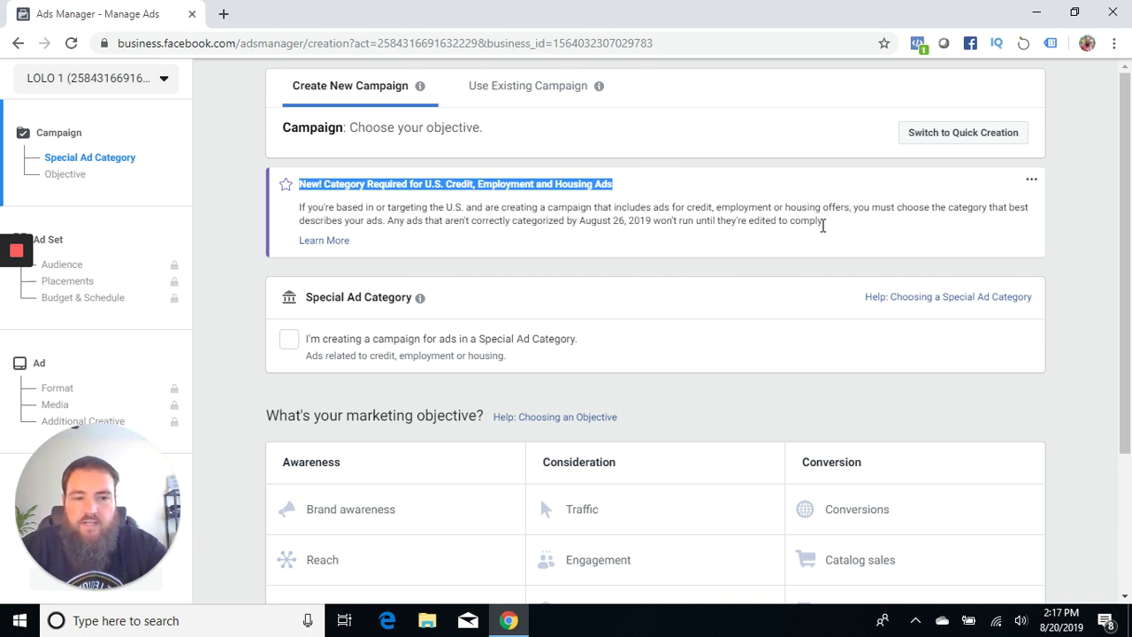
click(227, 199)
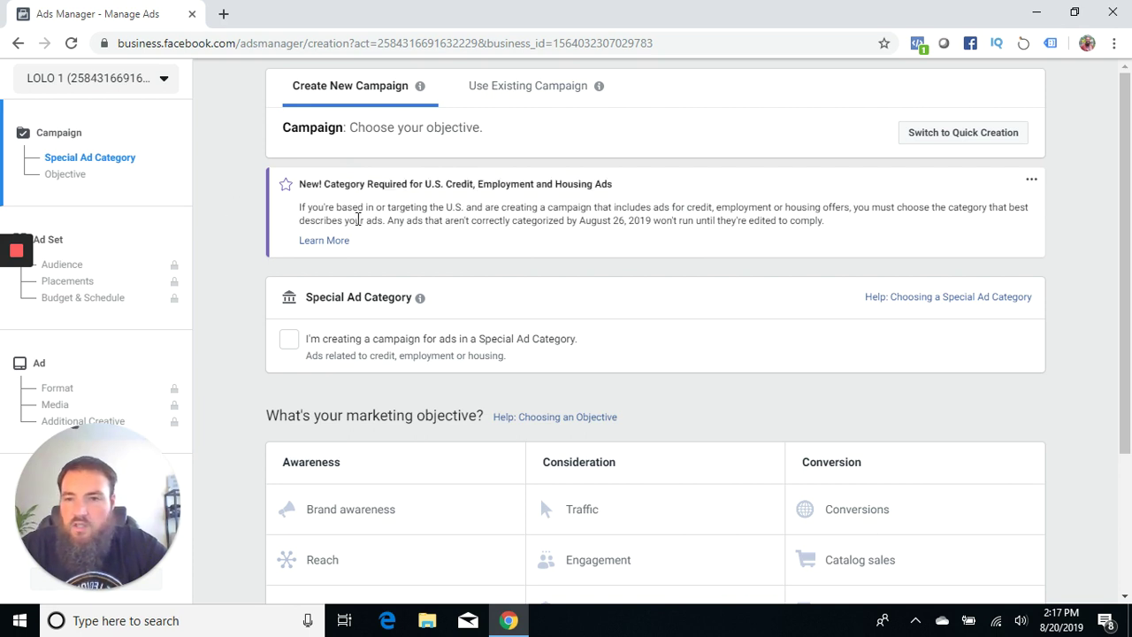
Step: Read the Special Ad Category Learn More help, then close it and return to the objectives
click(343, 252)
right_click(341, 248)
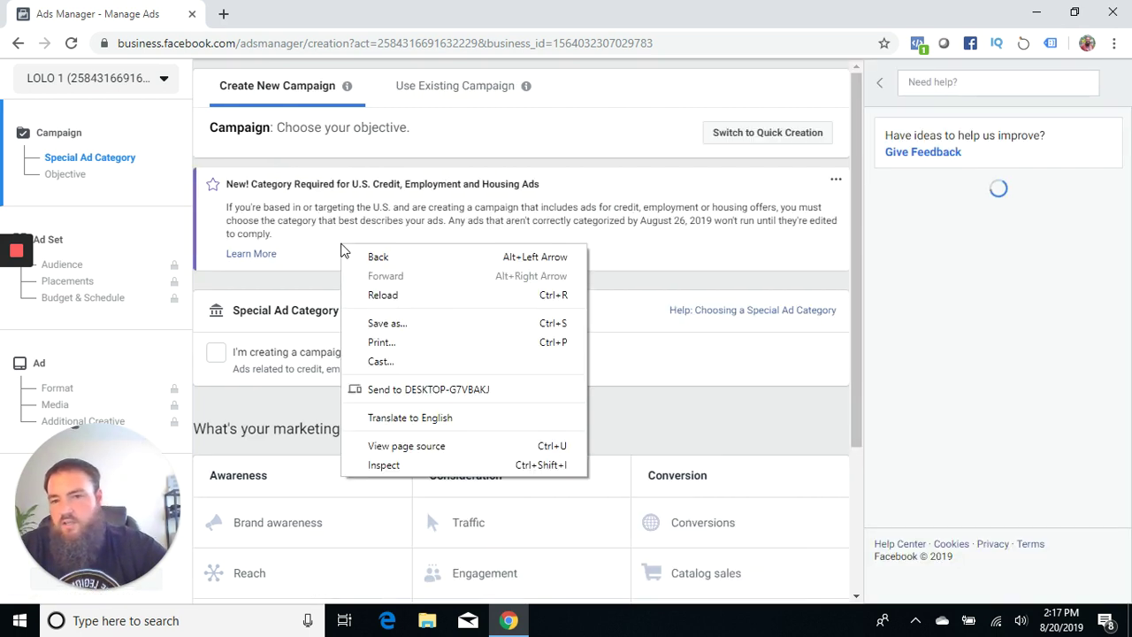
click(260, 261)
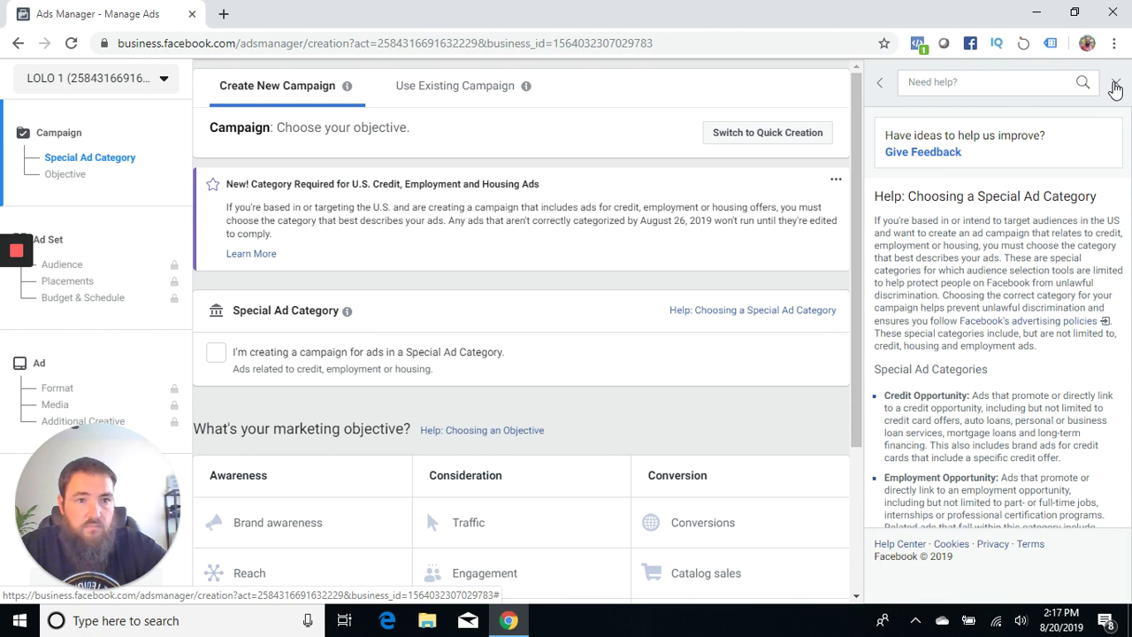
click(1116, 86)
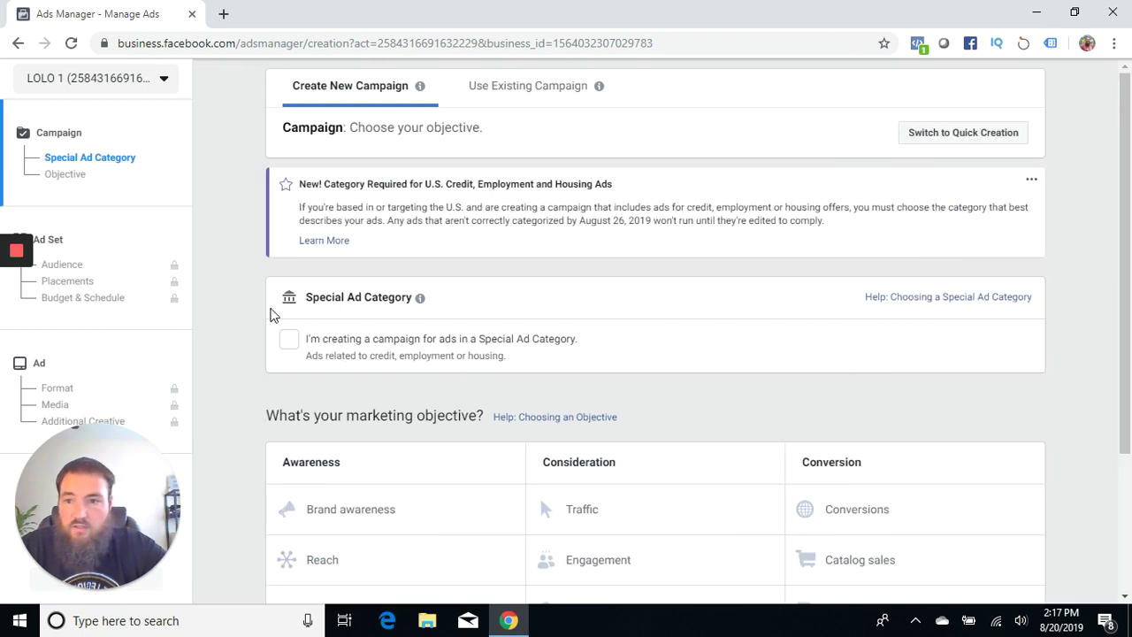
scroll(229, 309, down, 2)
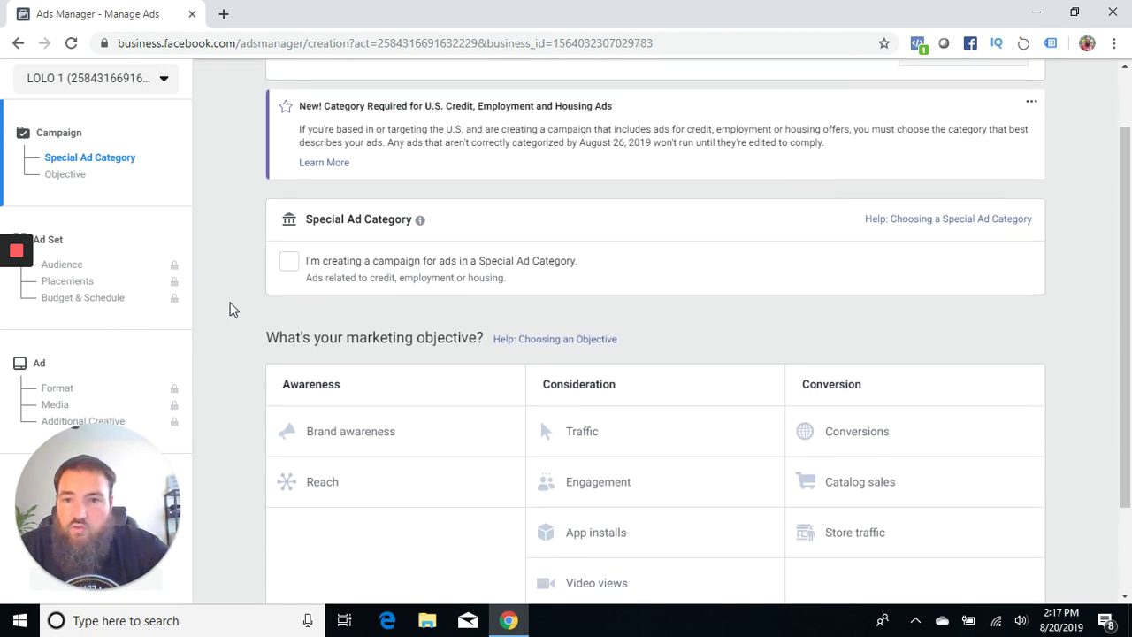
scroll(245, 185, up, 1)
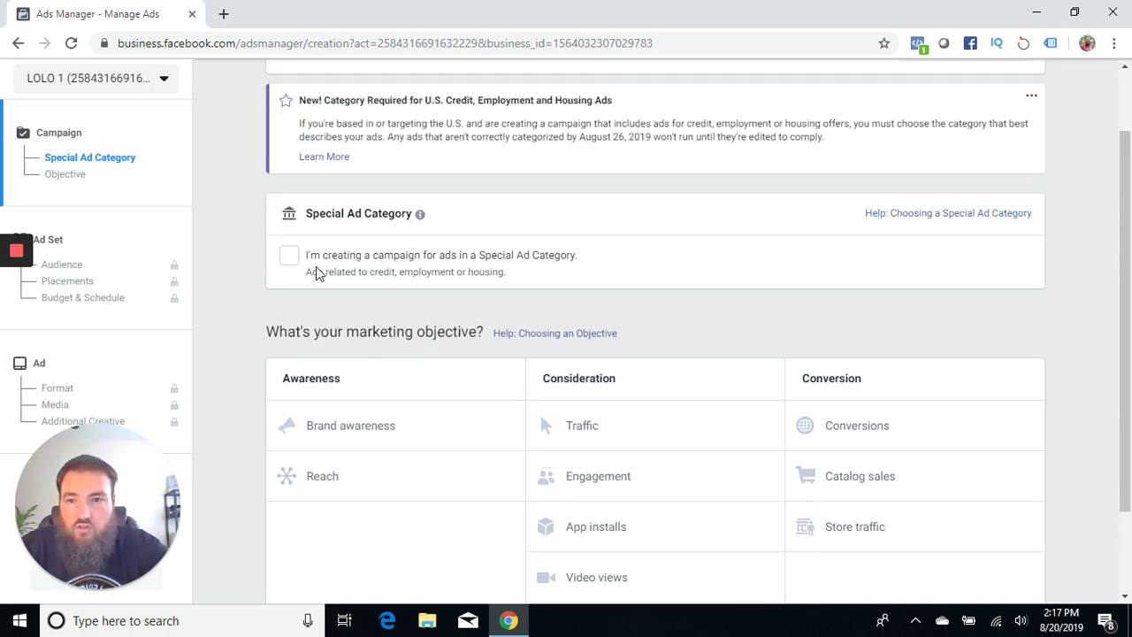
Step: Tick the Special Ad Category box and set the ad category to Housing
click(288, 254)
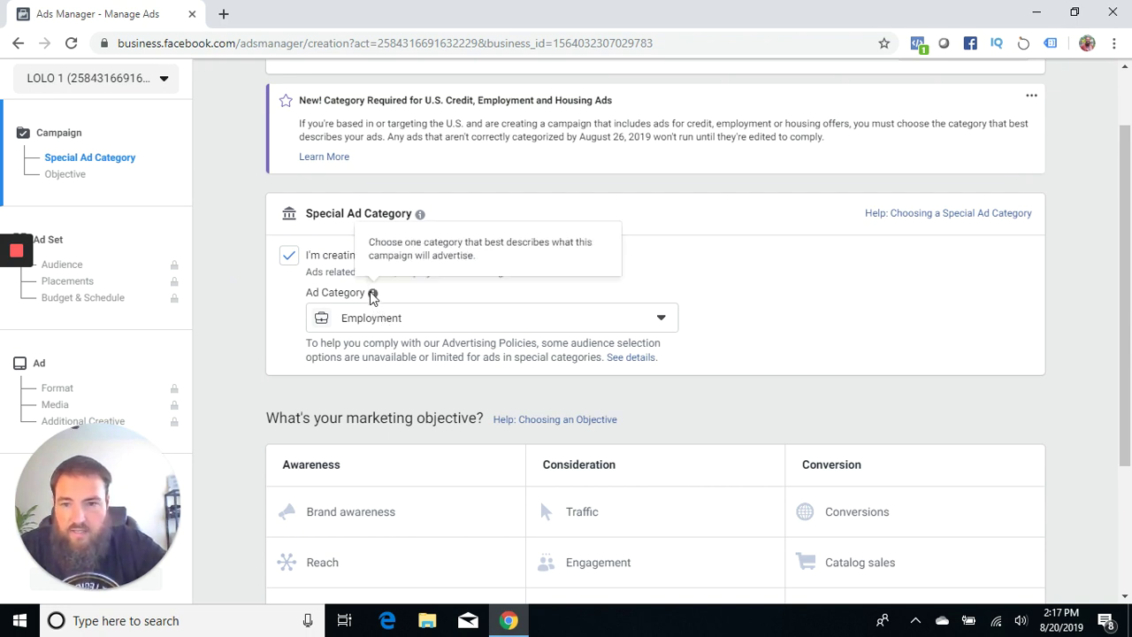
click(380, 319)
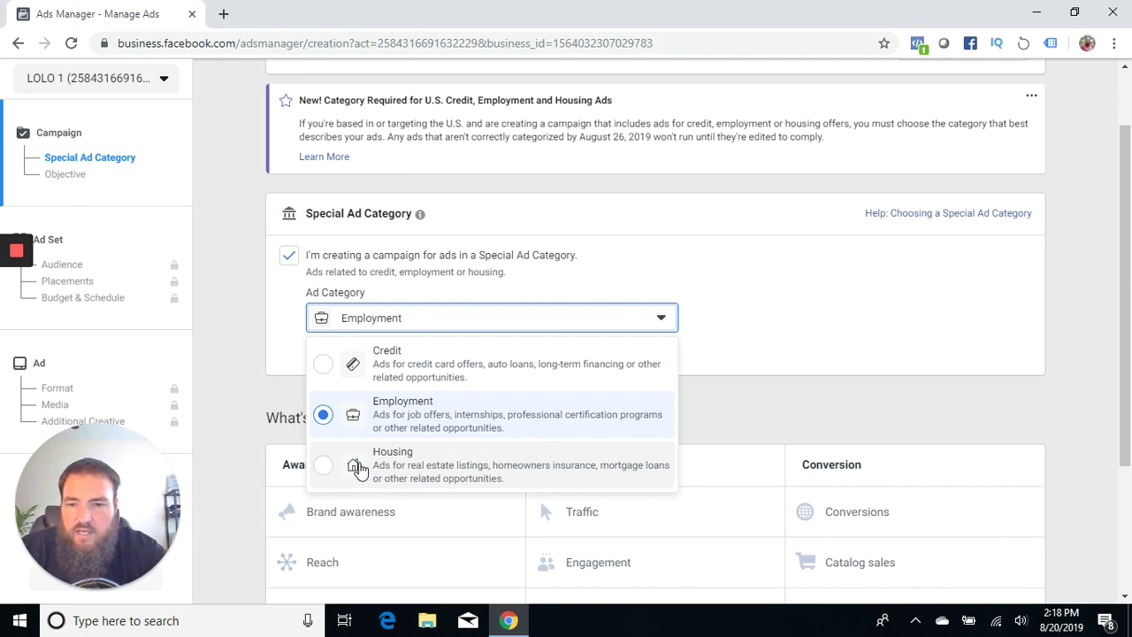
click(429, 469)
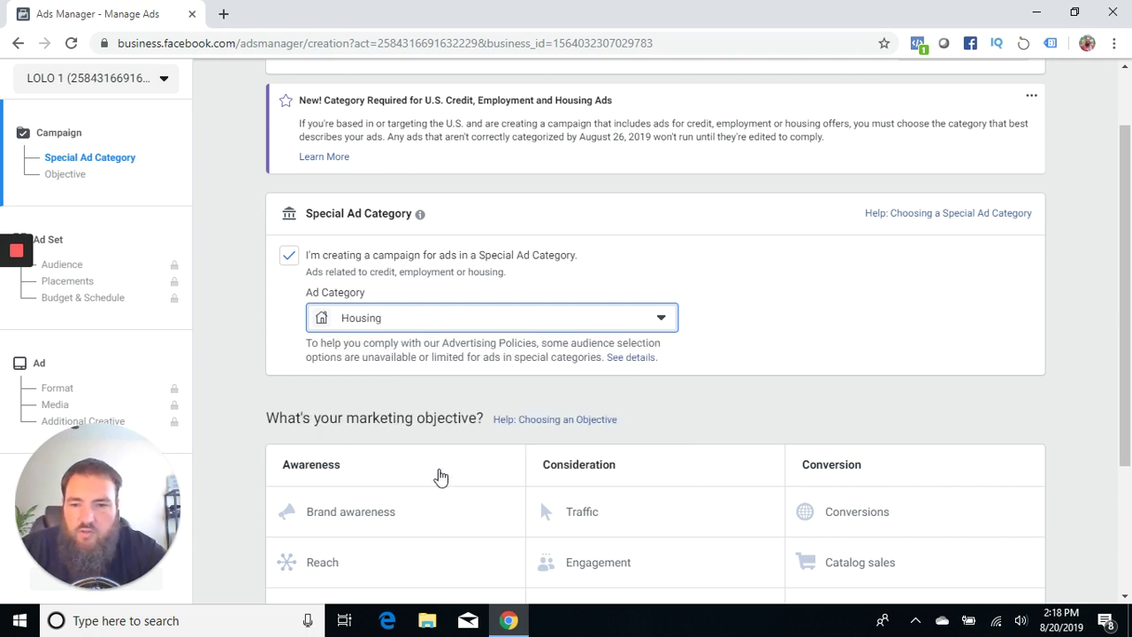
click(428, 327)
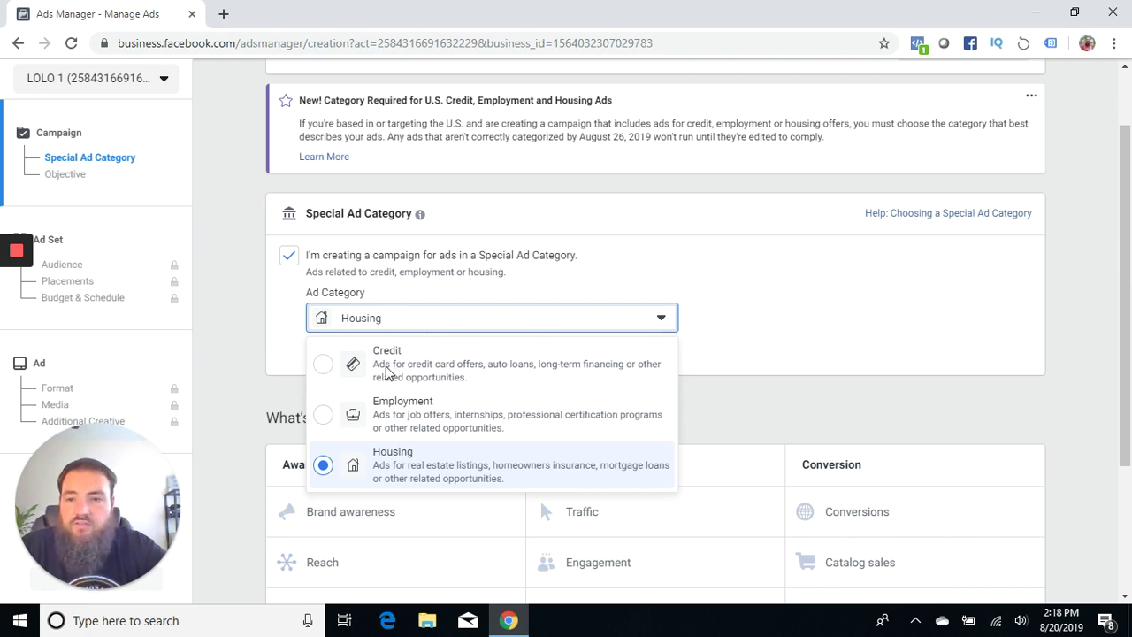
click(375, 470)
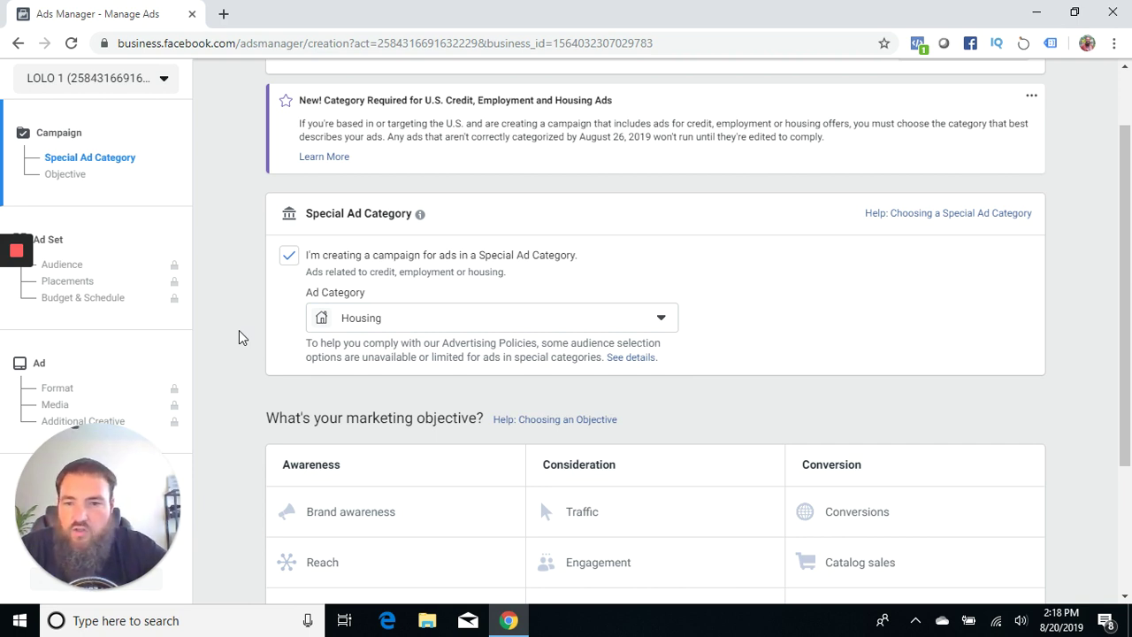
Step: Choose Lead generation as the campaign objective and continue to the ad set
scroll(238, 337, down, 2)
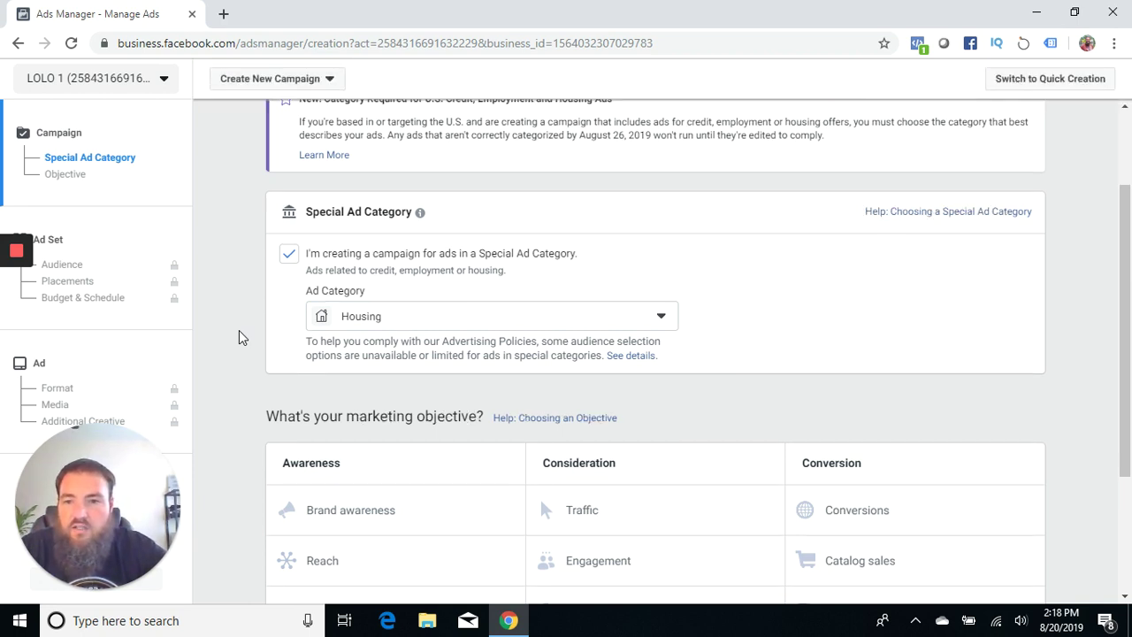
scroll(239, 332, down, 1)
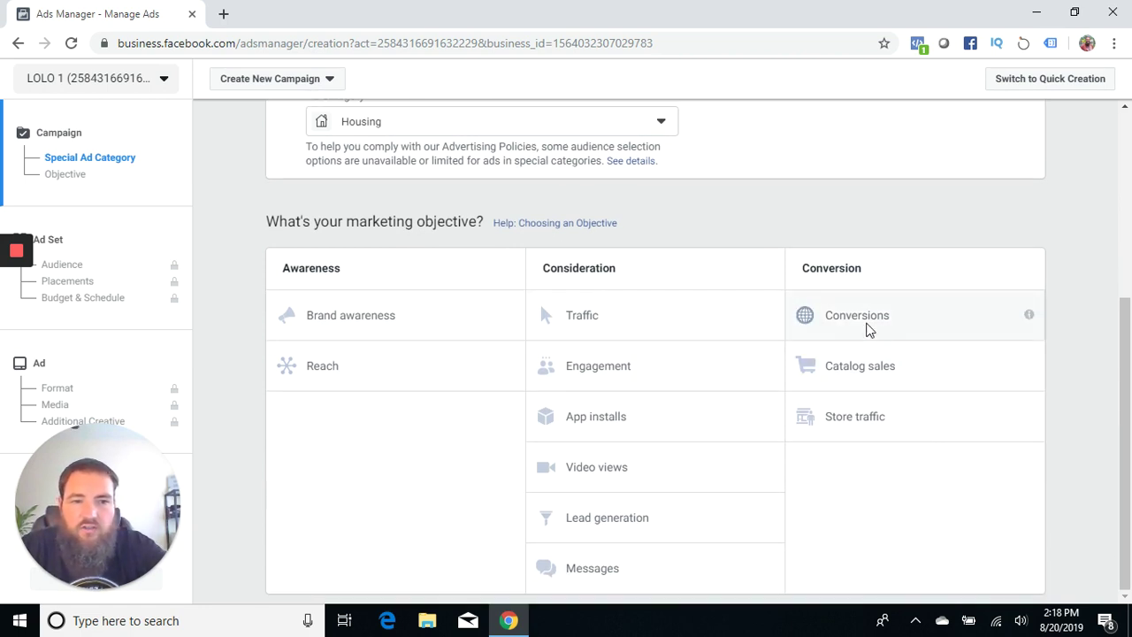
click(849, 327)
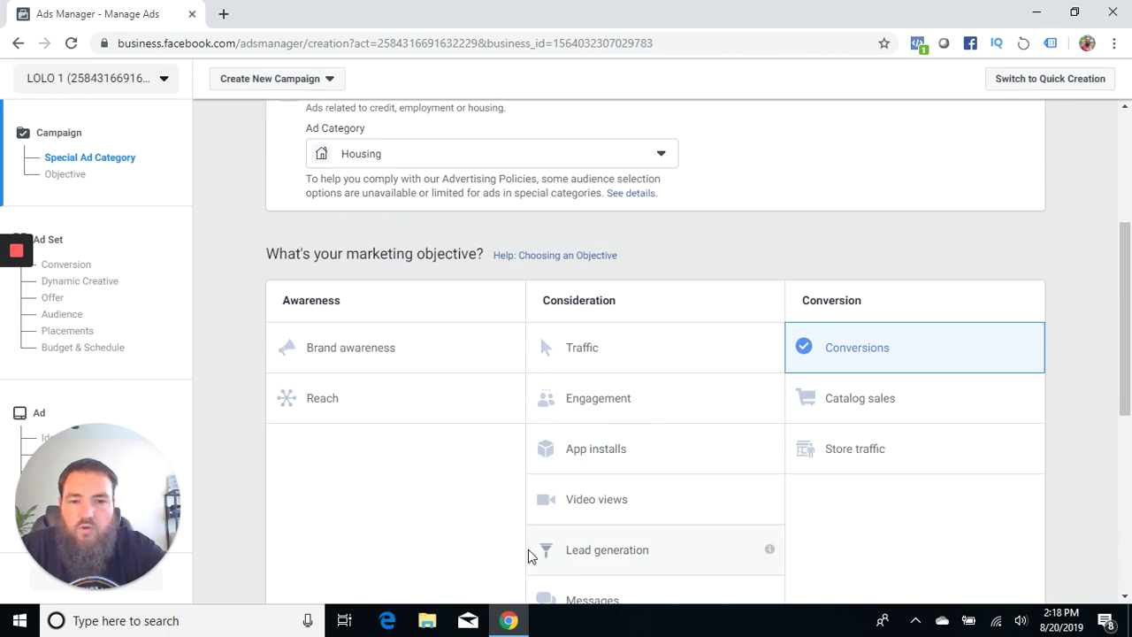
click(635, 551)
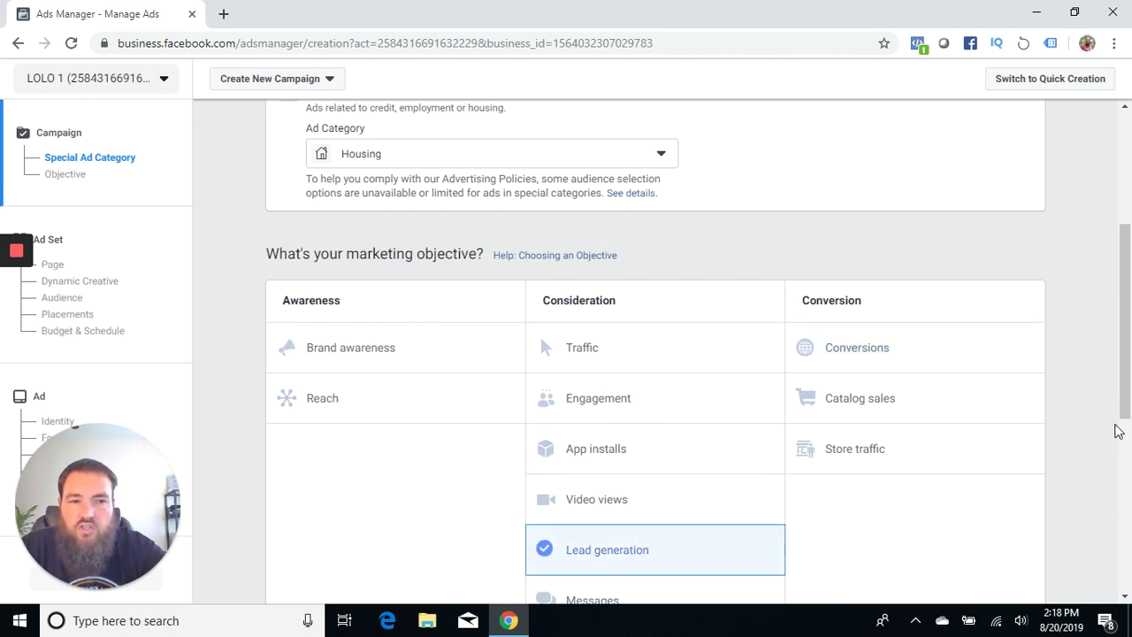
drag(1119, 428, 1116, 531)
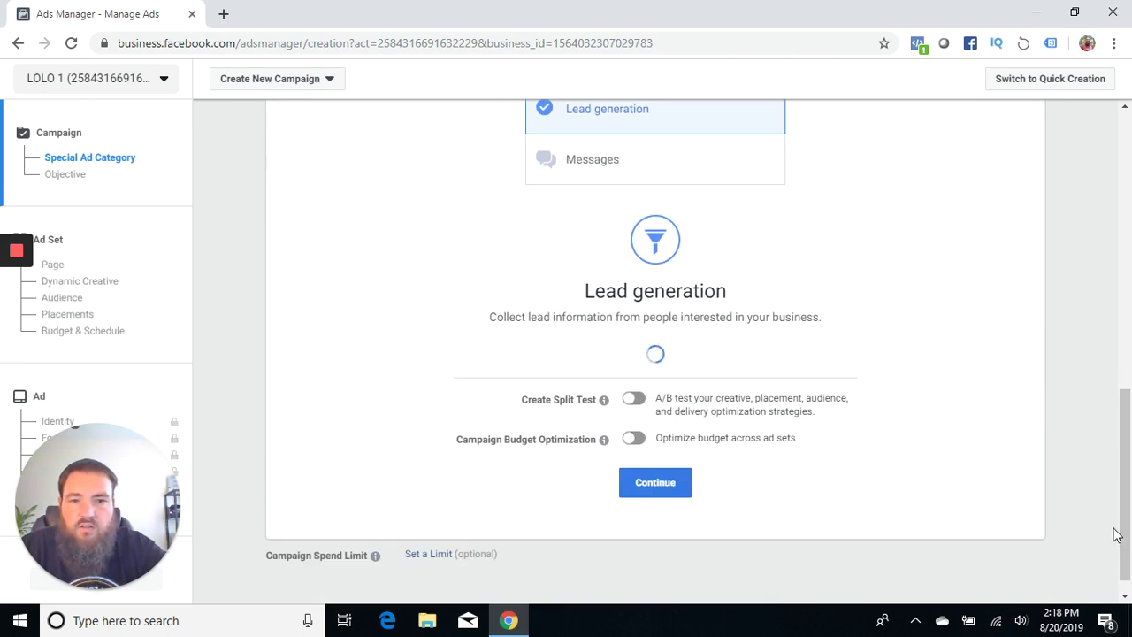
click(655, 485)
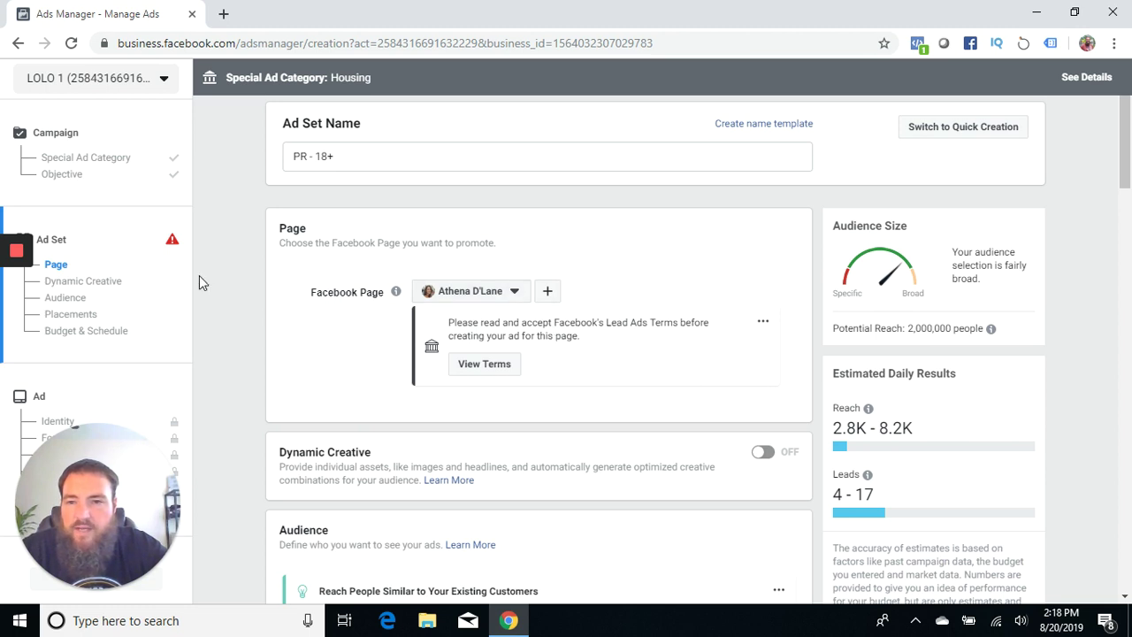
Step: Scroll the ad set page to show Audience locations (Puerto Rico), age 18–65+ and gender
scroll(227, 290, down, 2)
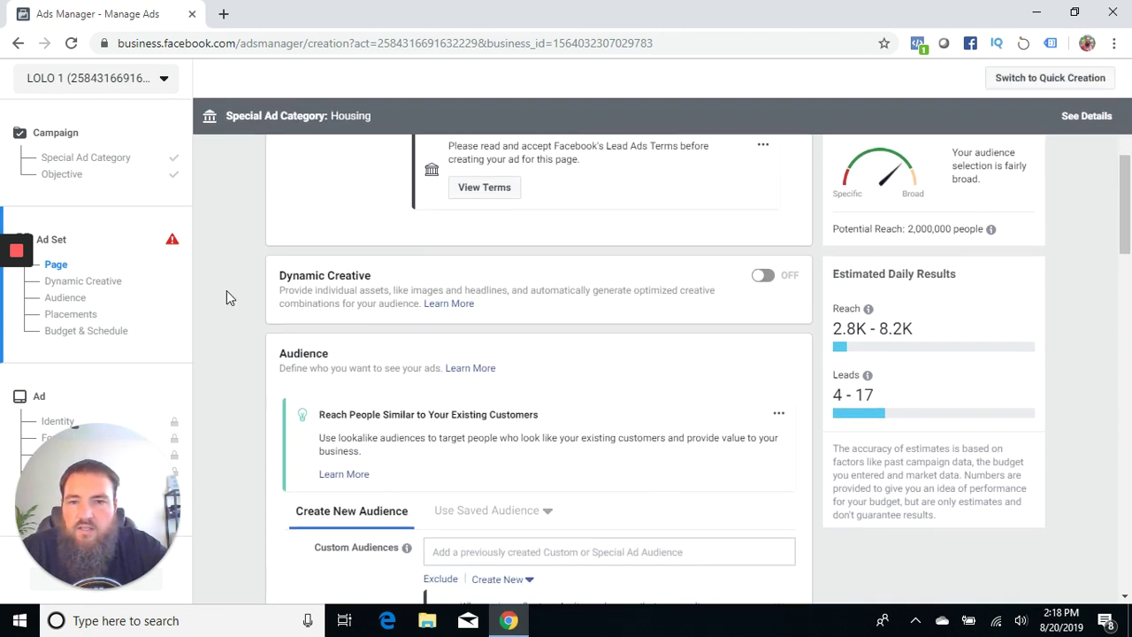
scroll(227, 290, down, 2)
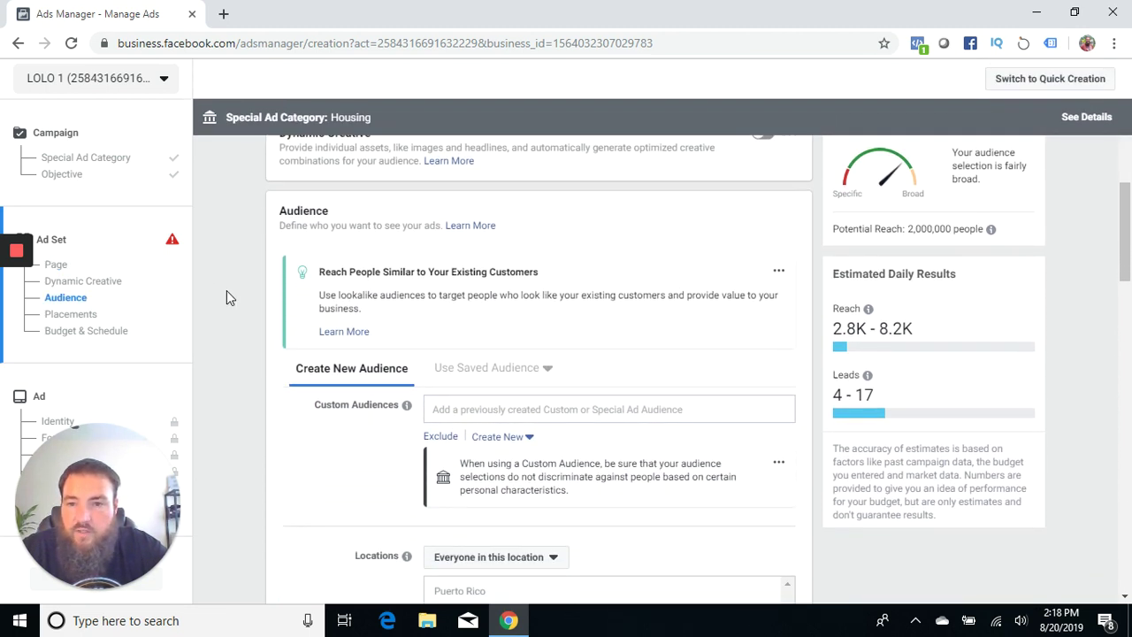
scroll(226, 297, down, 2)
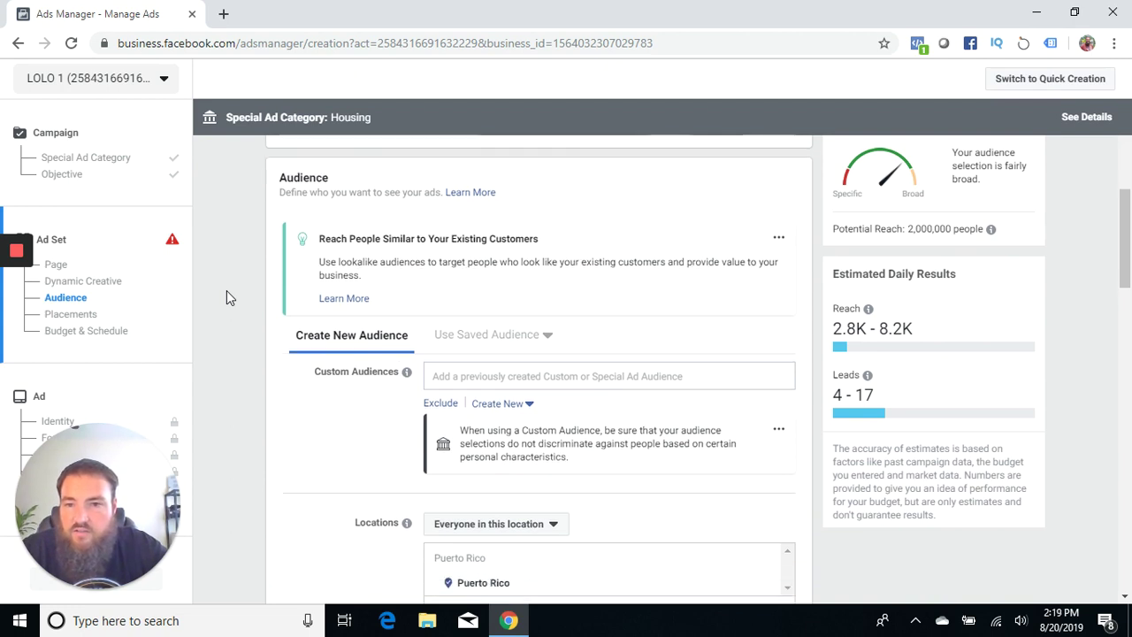
scroll(227, 297, down, 1)
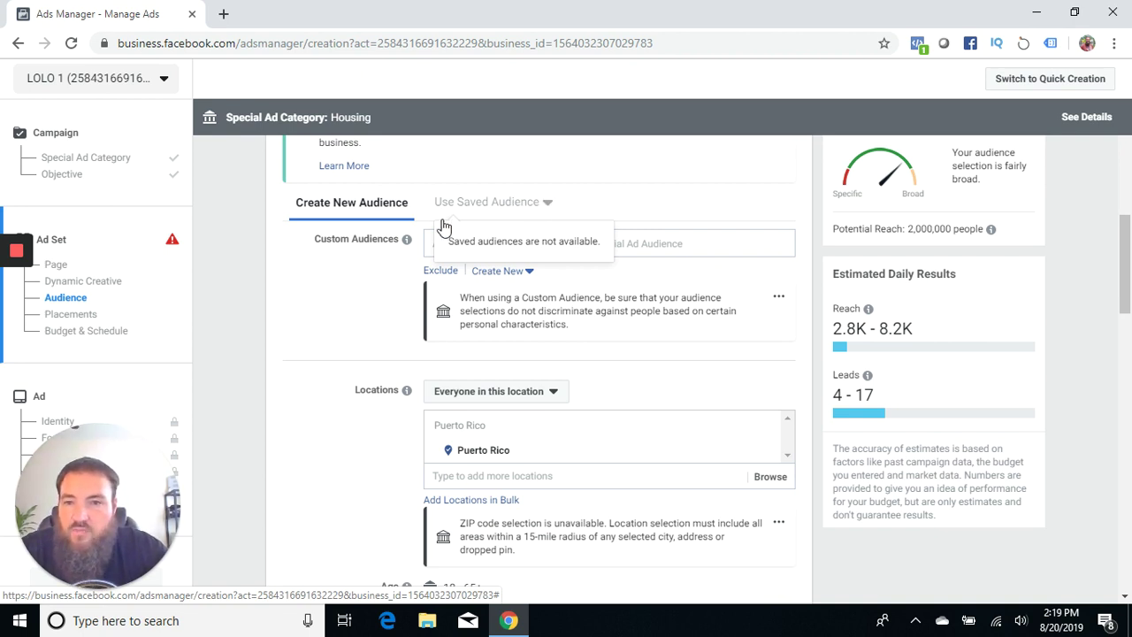
scroll(228, 266, down, 1)
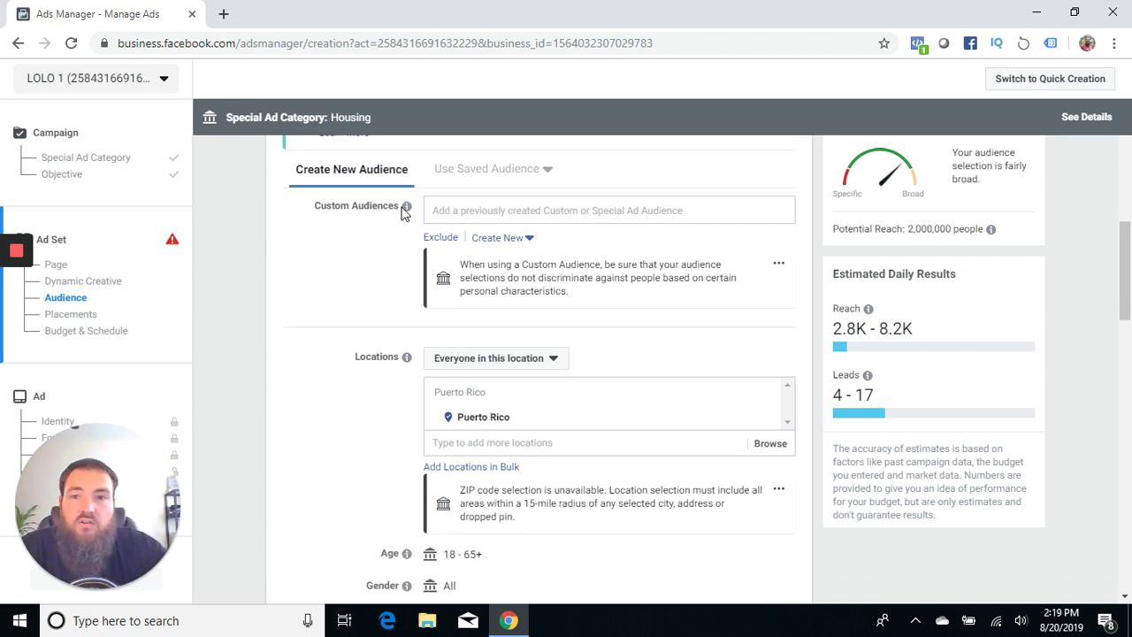
scroll(324, 323, up, 1)
scroll(323, 327, up, 1)
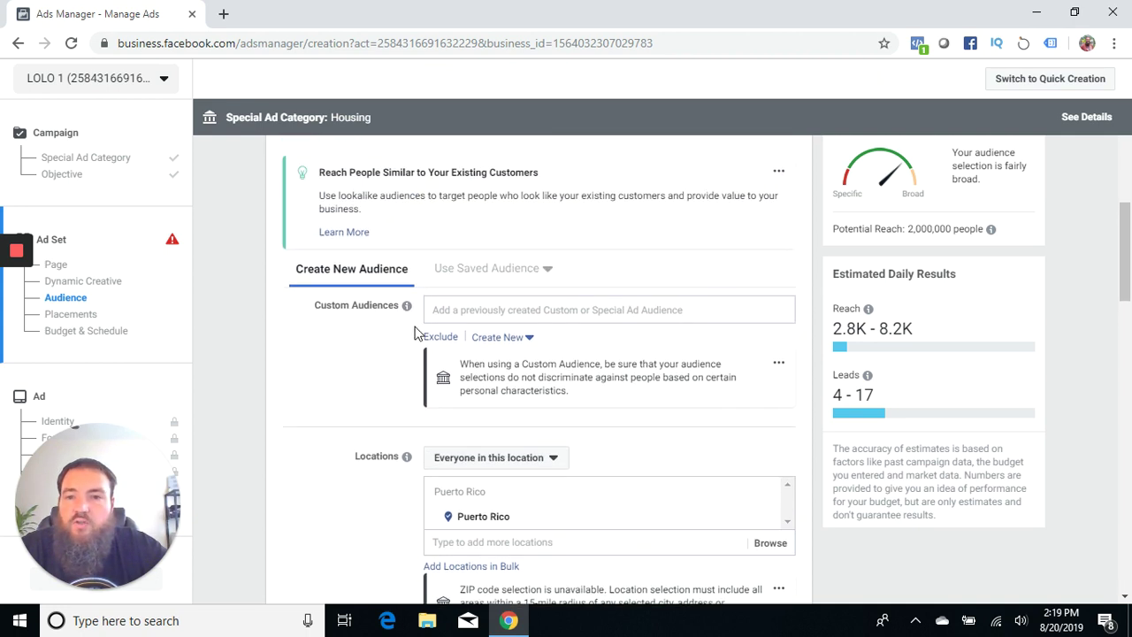
mouse_move(407, 306)
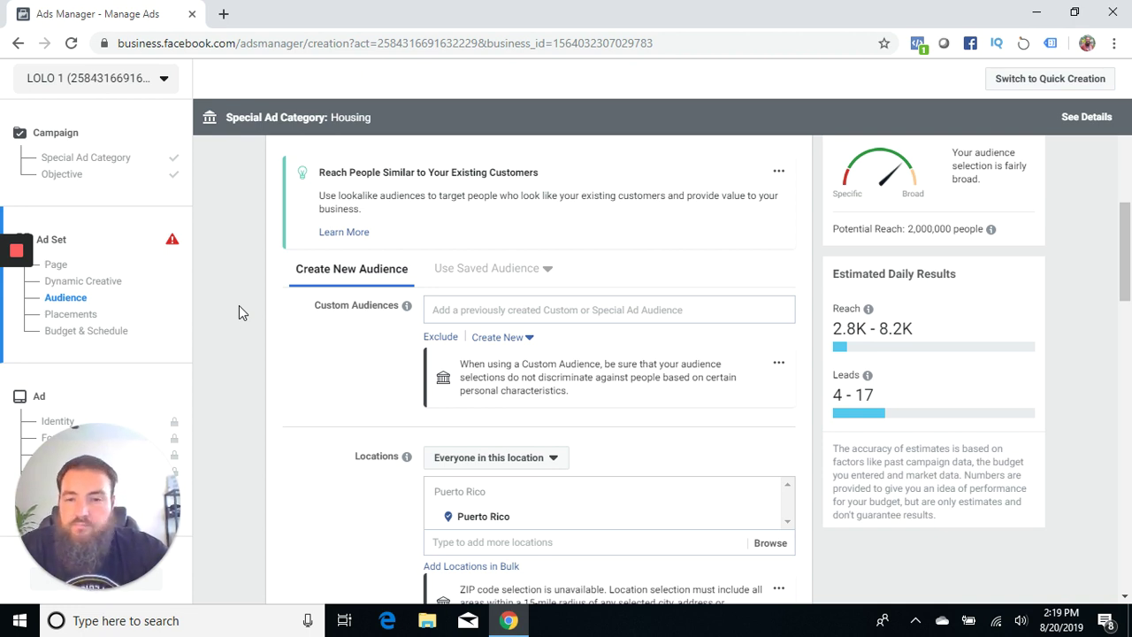
scroll(238, 305, down, 3)
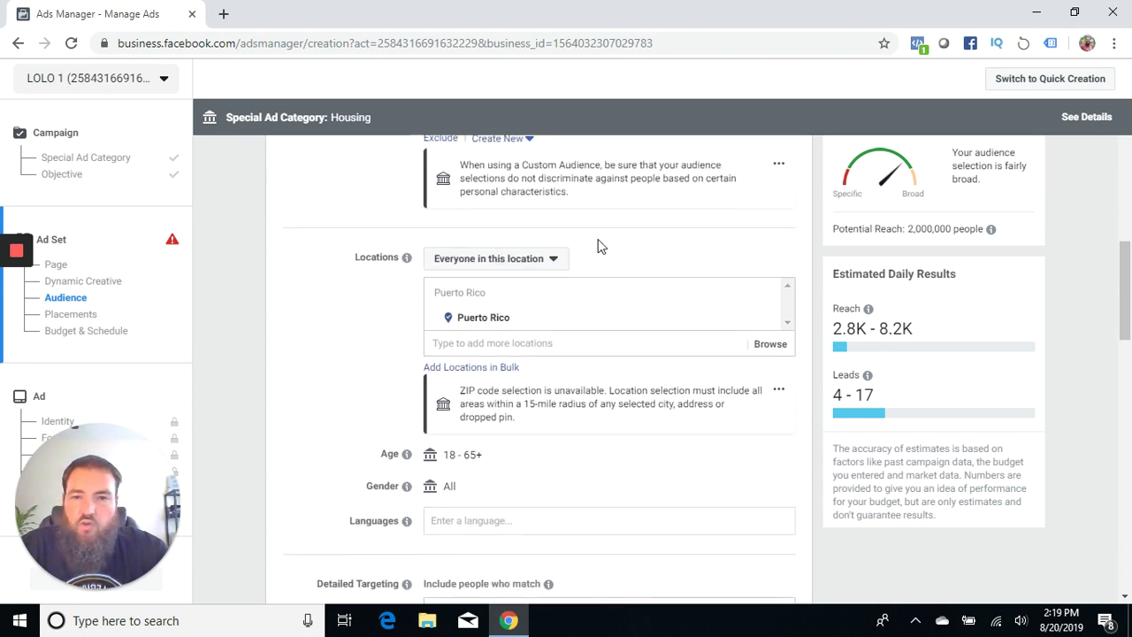
Step: Replace the Puerto Rico location with Arlington, Texas
click(769, 318)
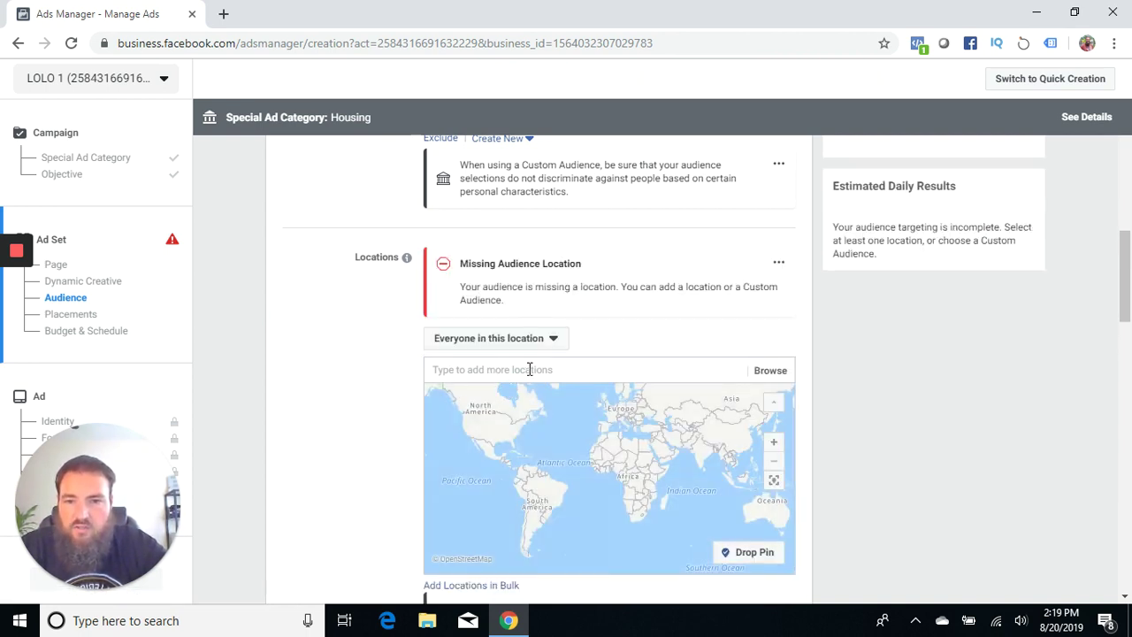
click(529, 369)
text(arlington)
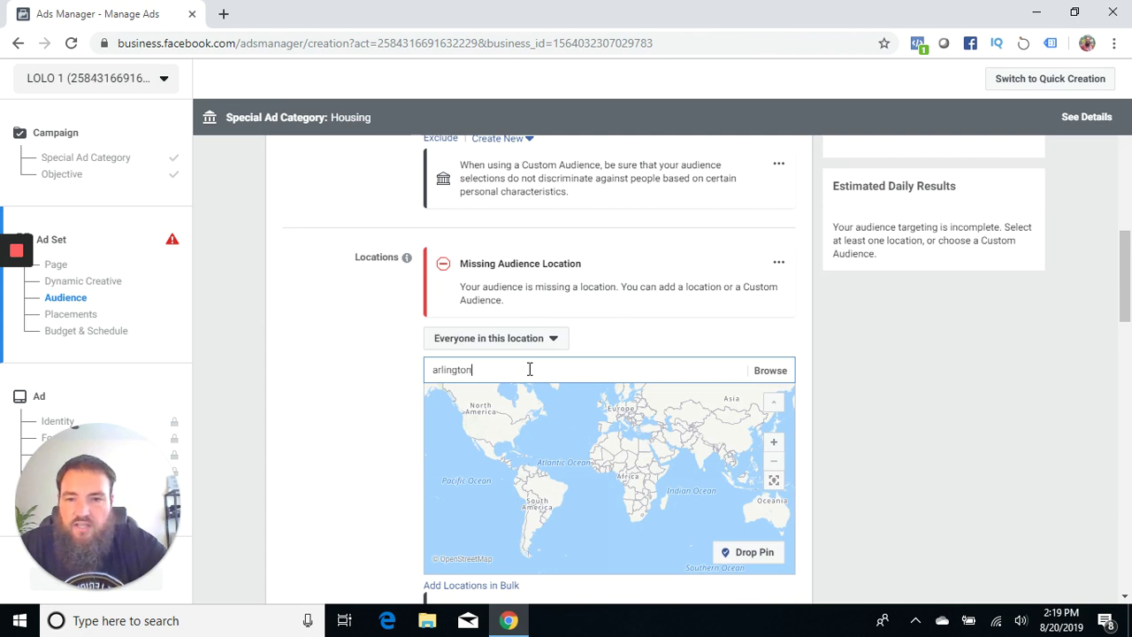
click(480, 398)
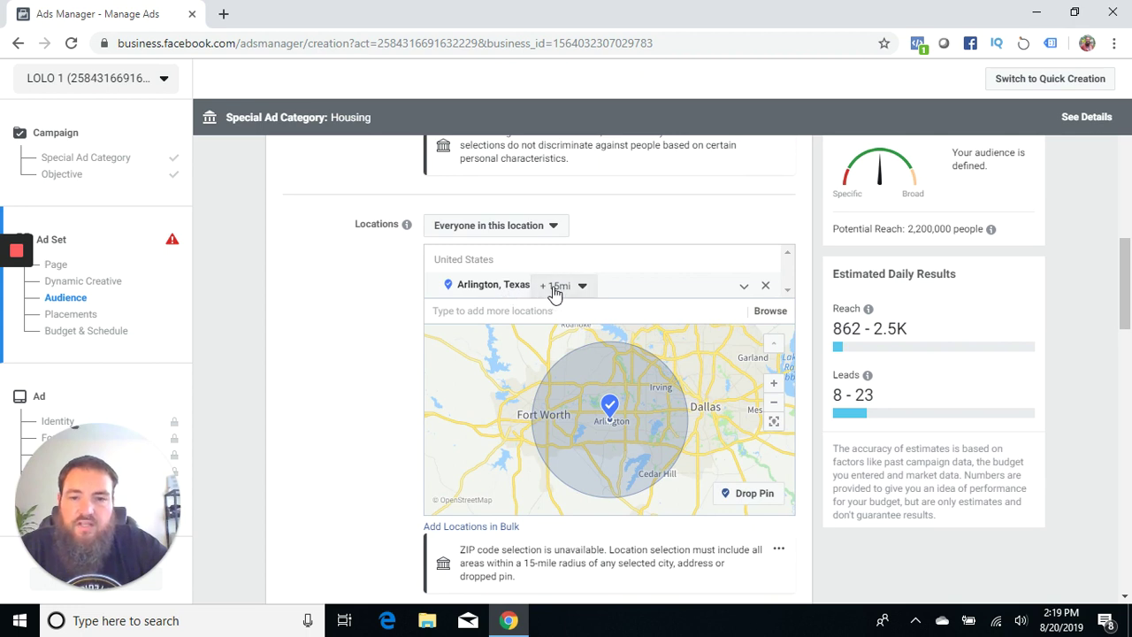
Step: Swap Arlington, Texas for a specific Arlington street address with a 15-mile radius
click(766, 287)
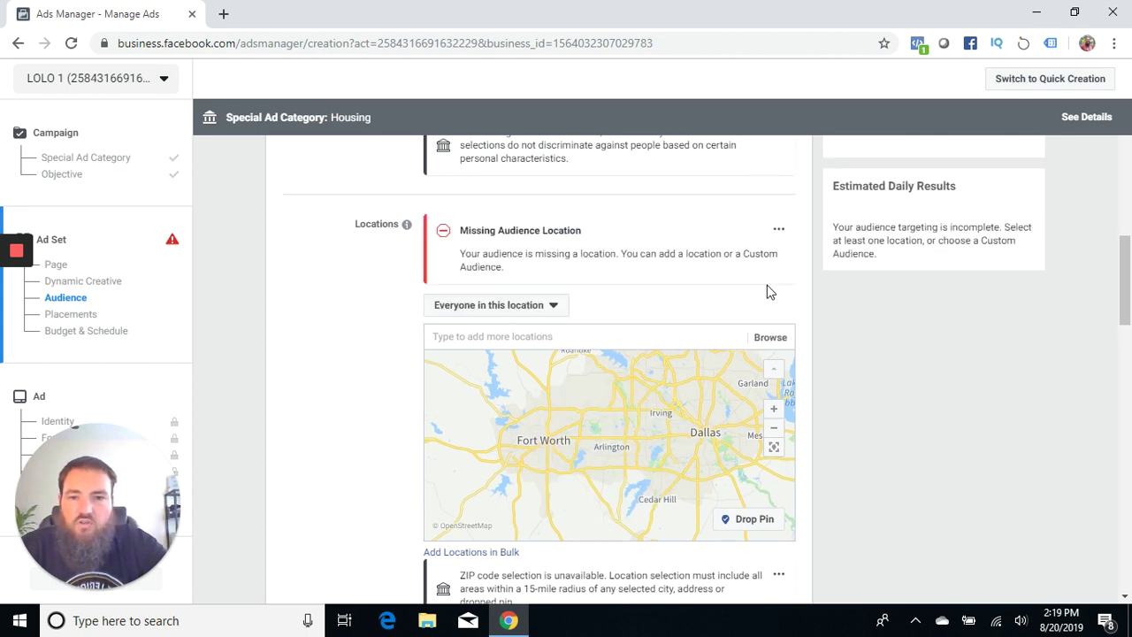
click(552, 336)
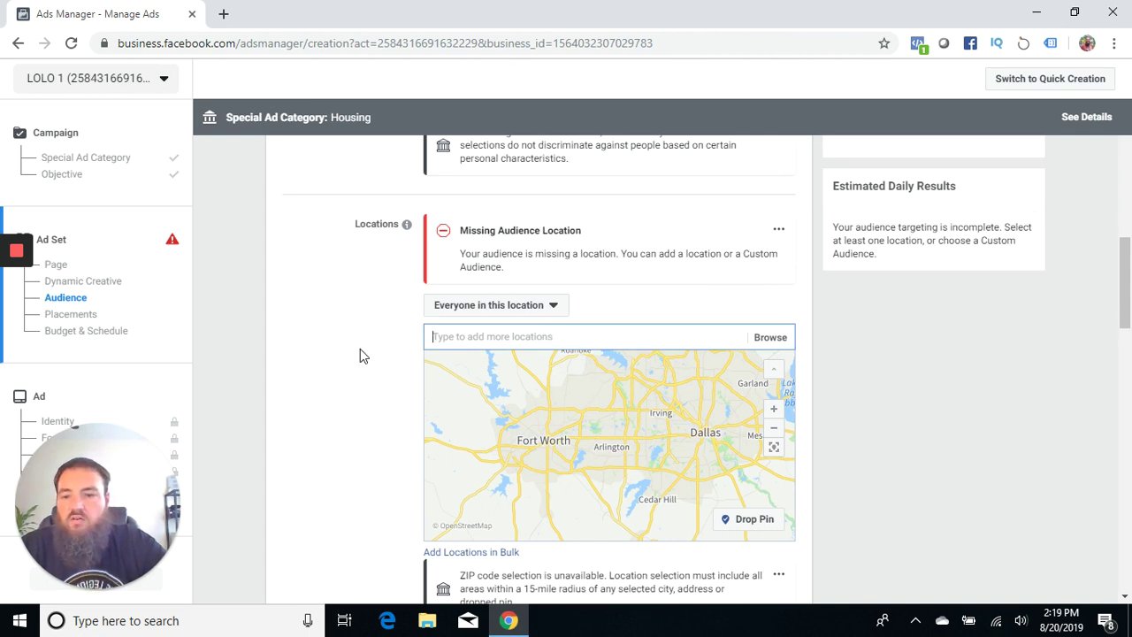
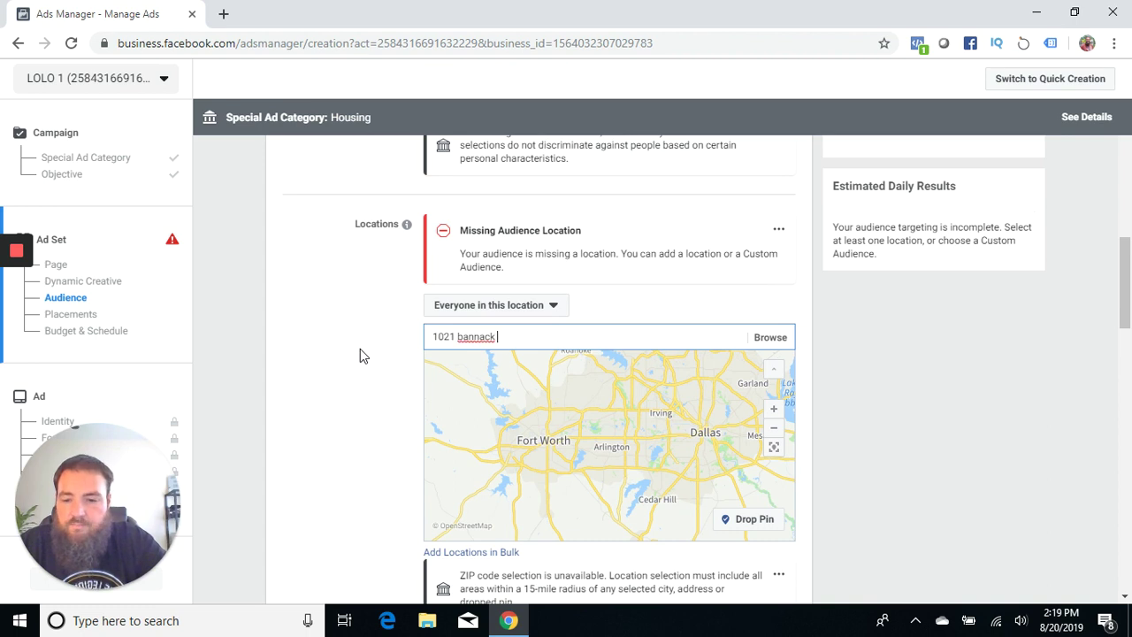
click(466, 368)
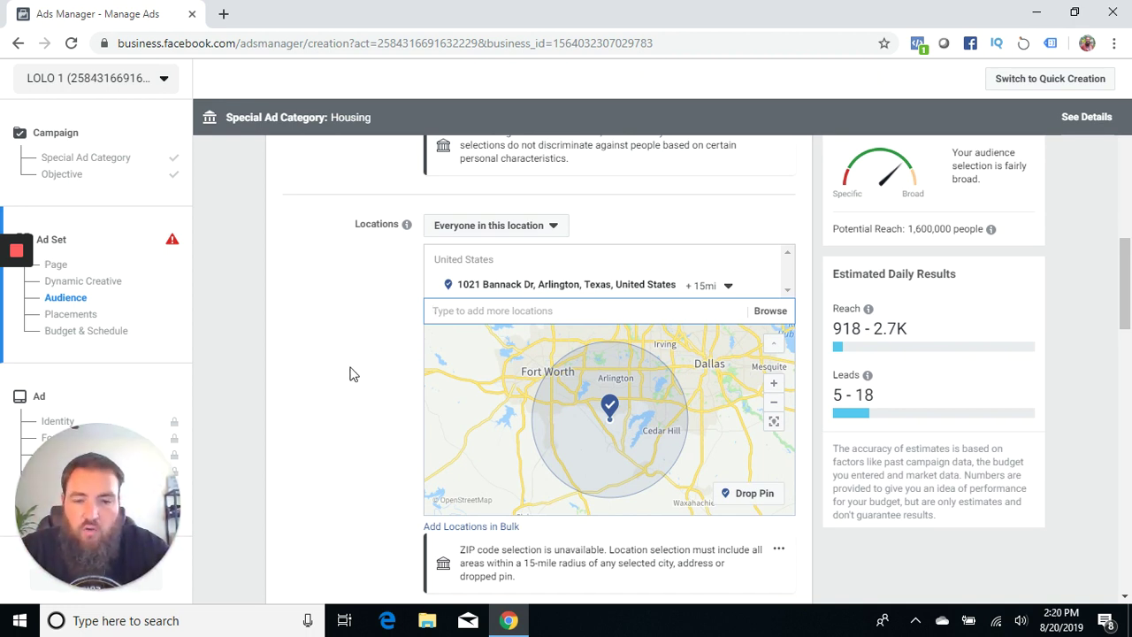
Step: Target only people who live in the location, dropping potential reach to 1,300,000
scroll(349, 374, down, 1)
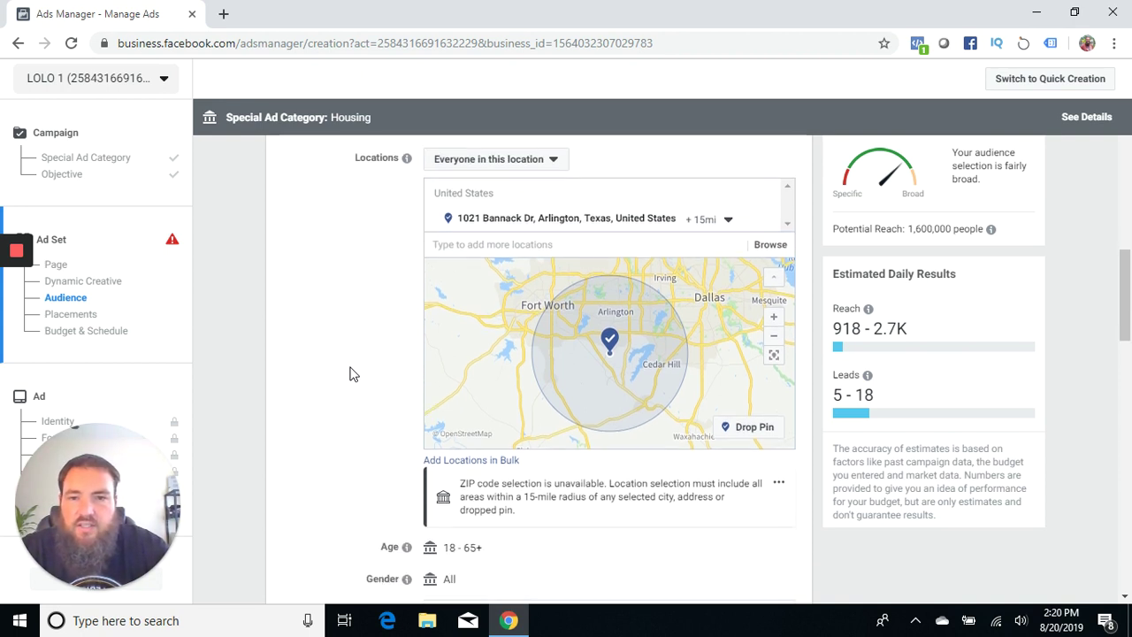
click(464, 165)
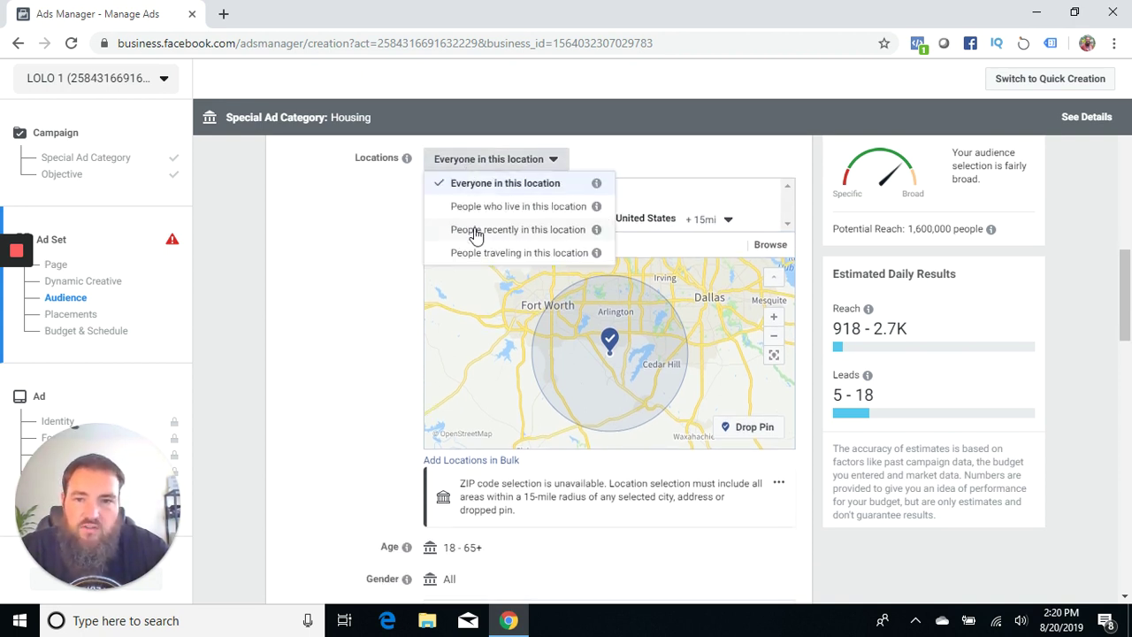
click(495, 209)
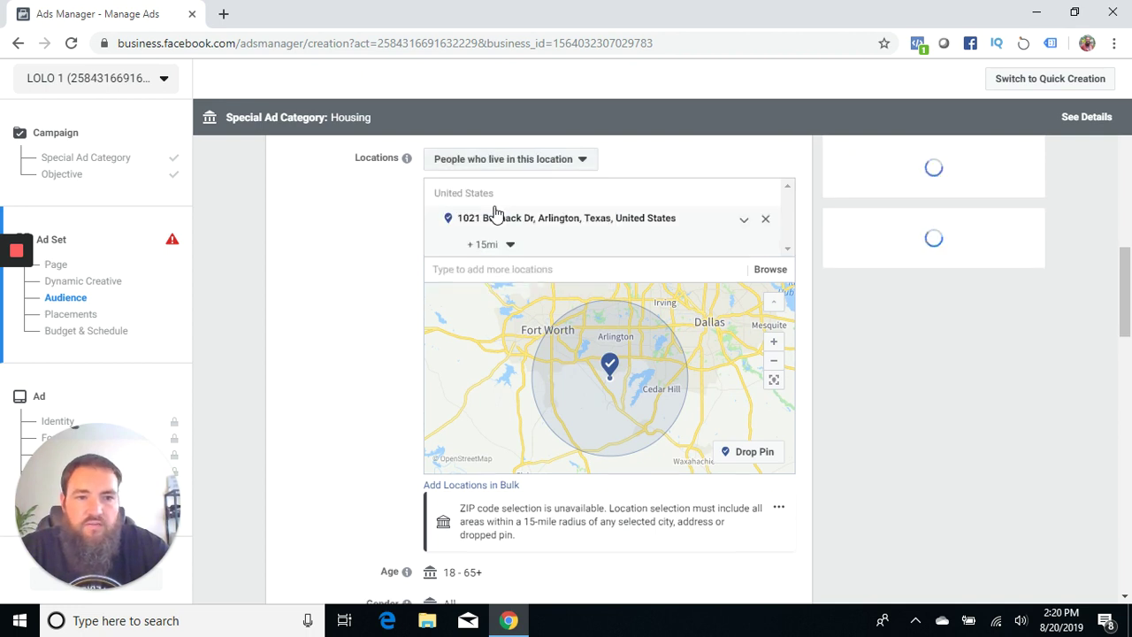
scroll(336, 294, down, 1)
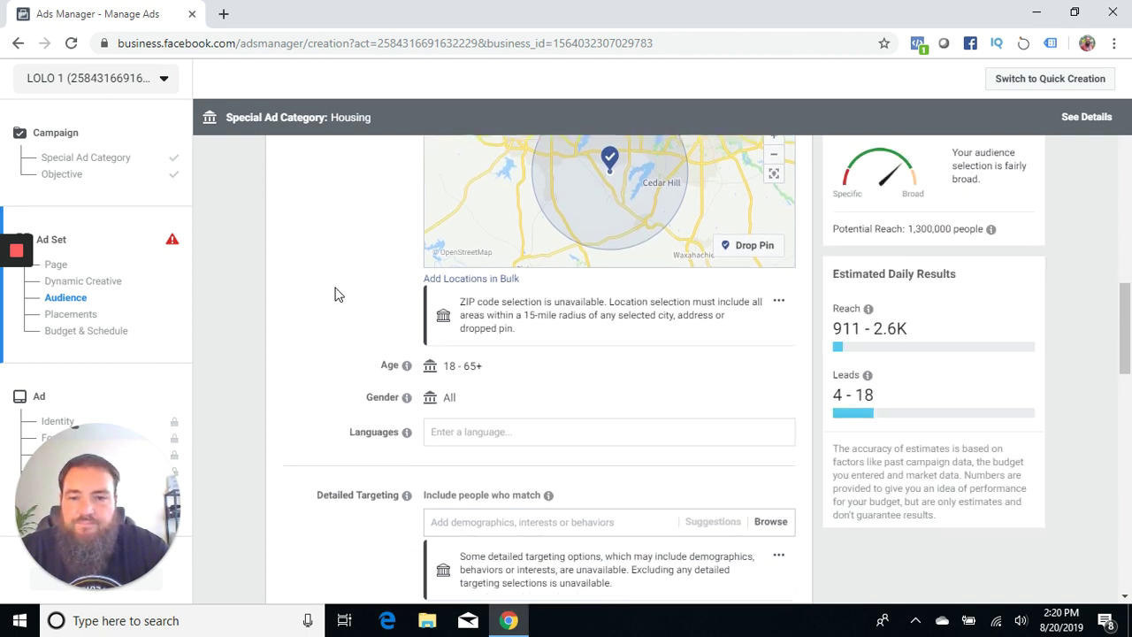
scroll(334, 295, down, 3)
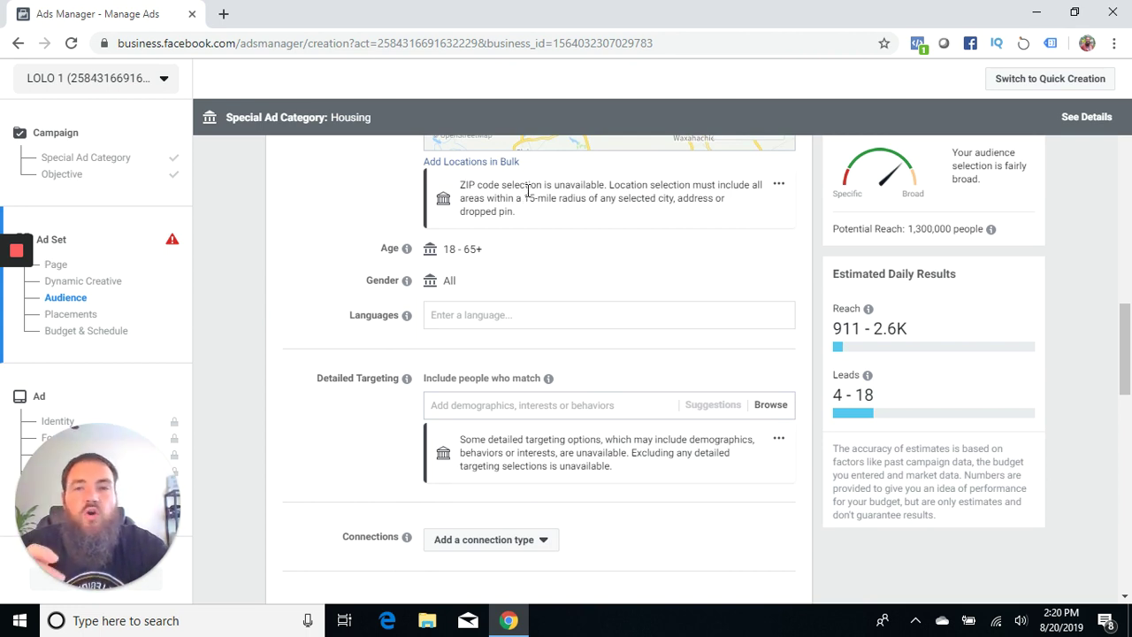
scroll(334, 201, up, 2)
scroll(332, 201, up, 3)
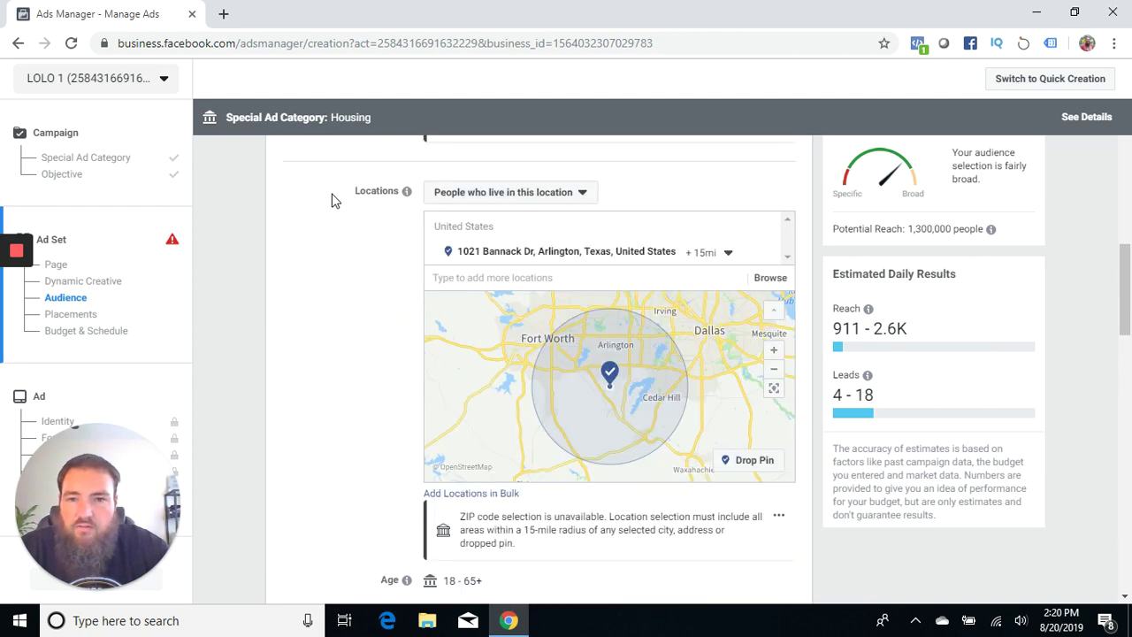
scroll(339, 434, up, 1)
scroll(339, 434, down, 1)
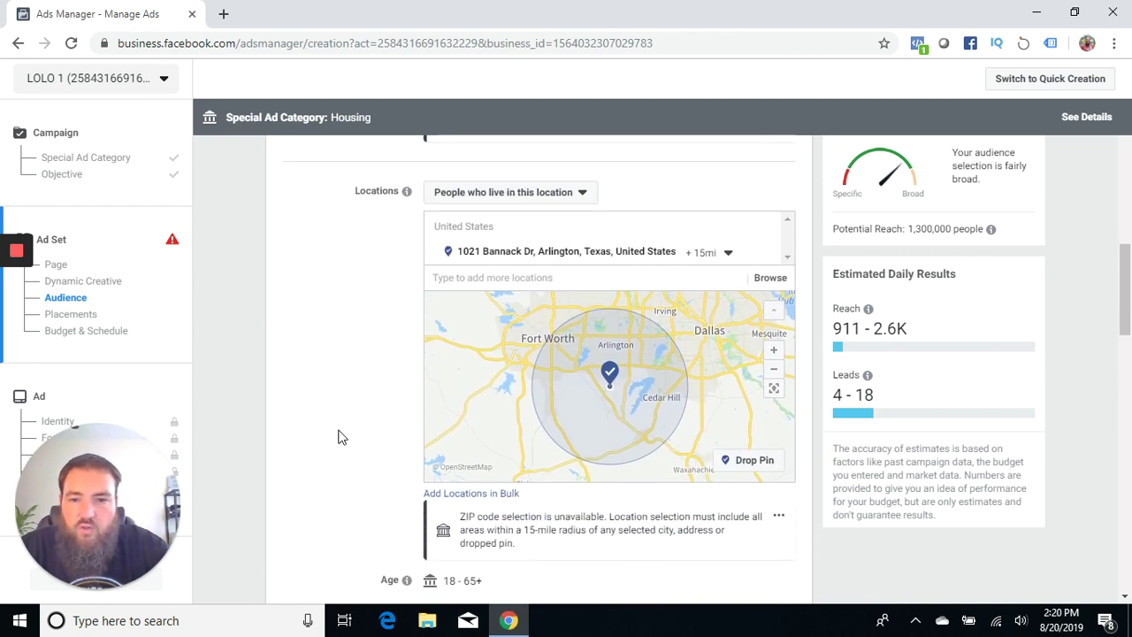
scroll(295, 415, down, 1)
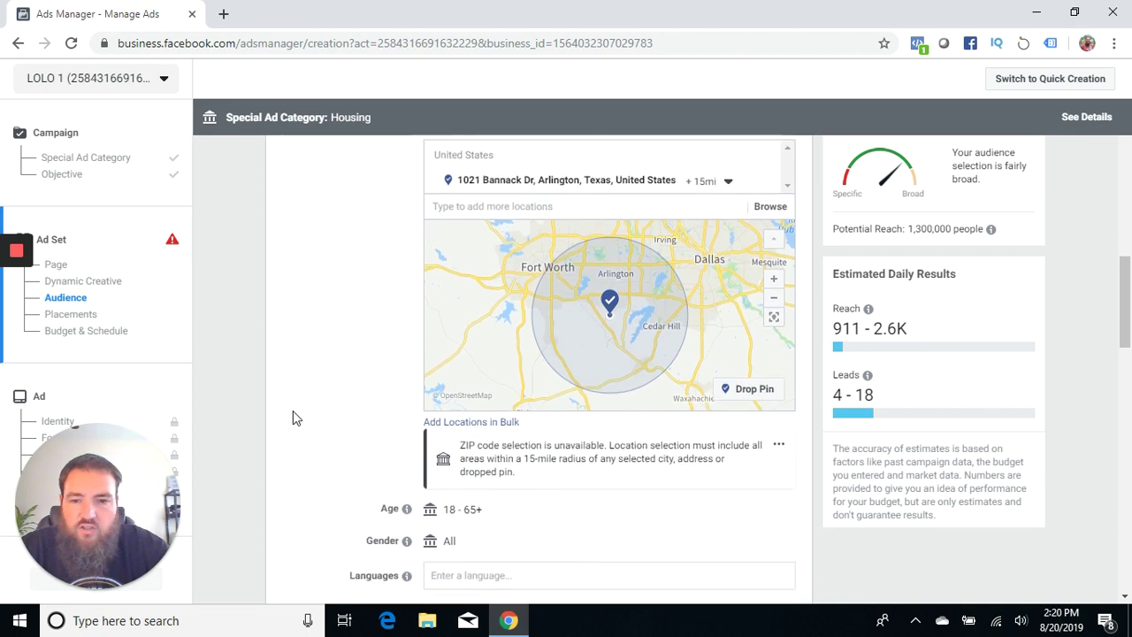
scroll(518, 291, up, 1)
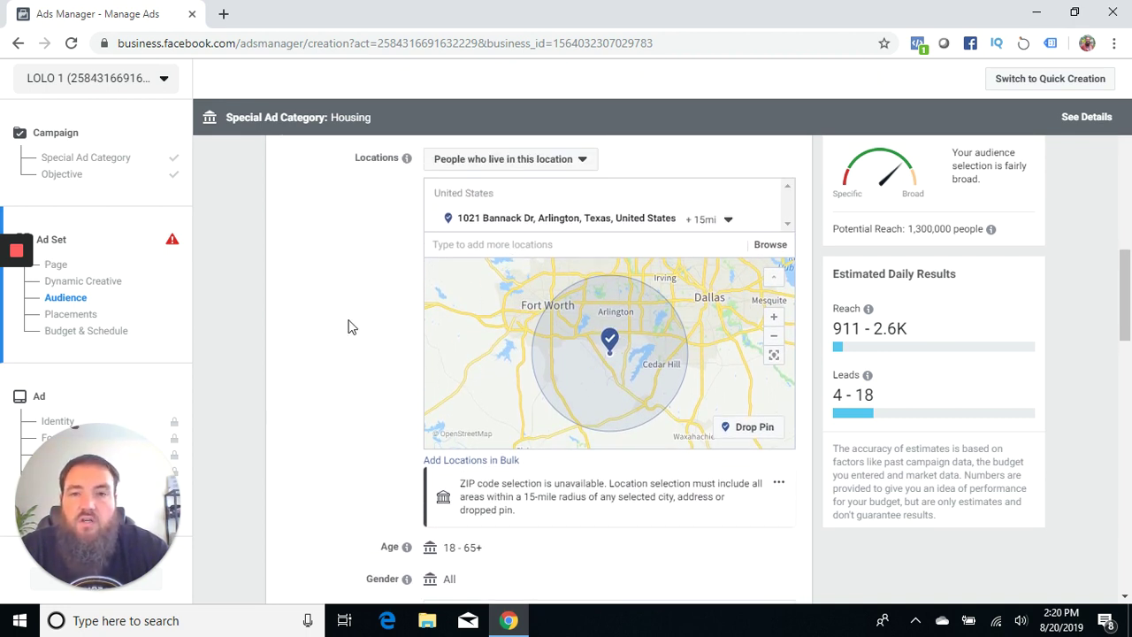
scroll(348, 327, down, 4)
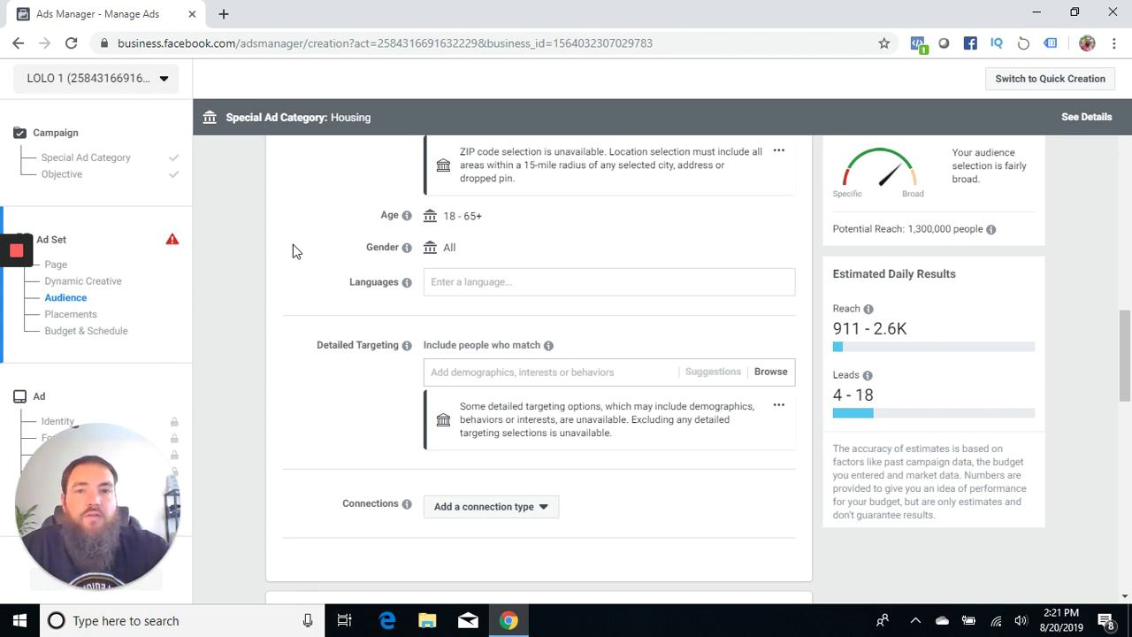
scroll(228, 267, down, 1)
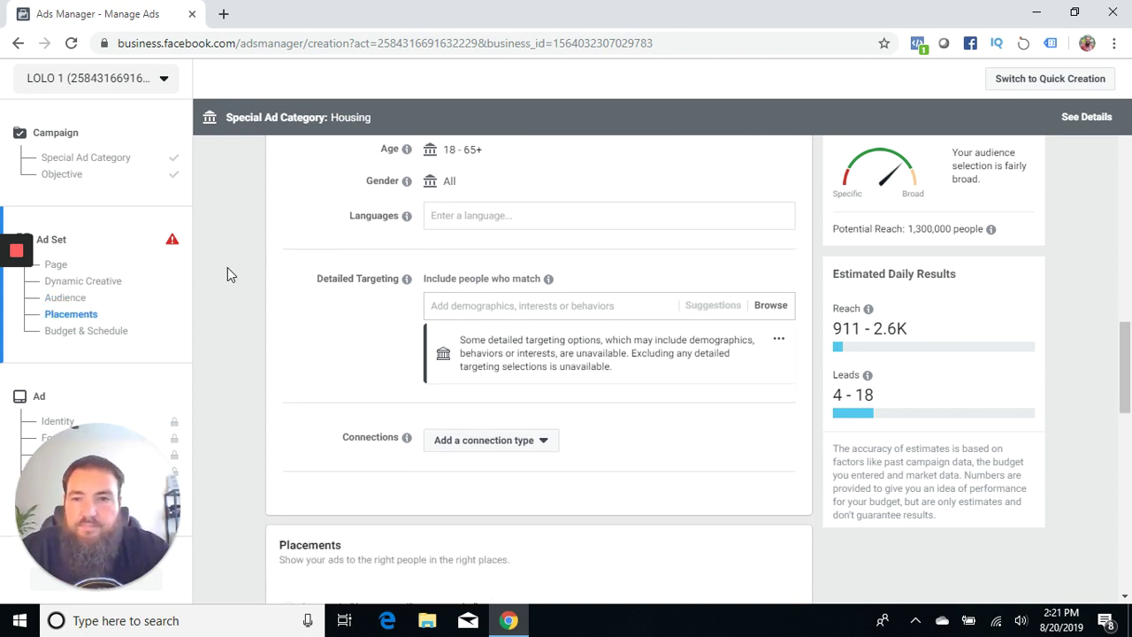
click(485, 215)
text(english)
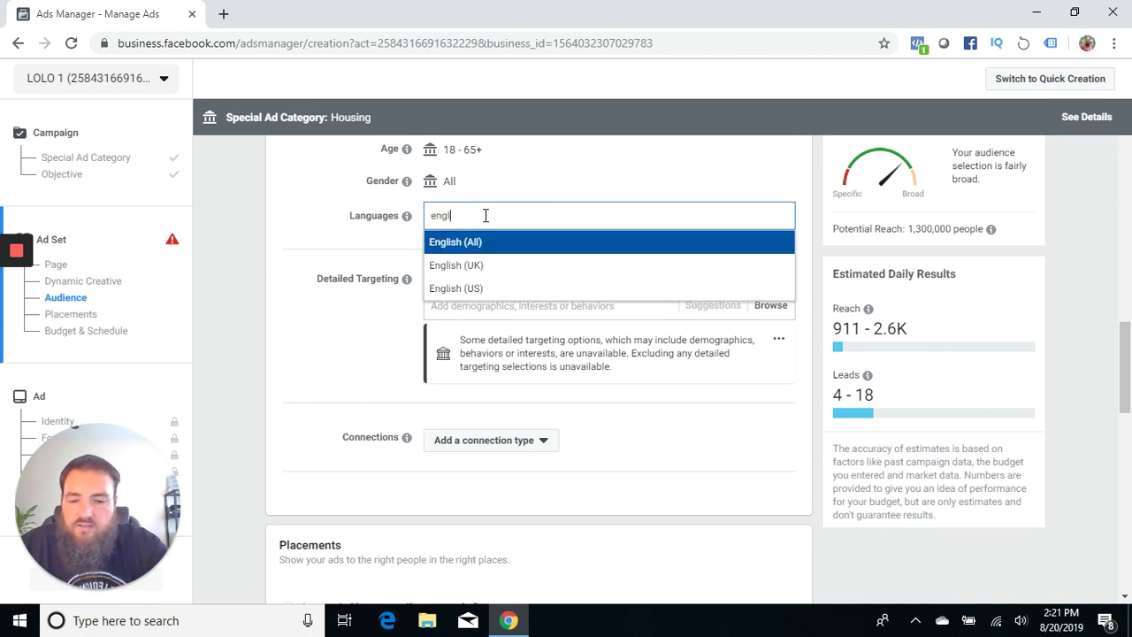
click(468, 290)
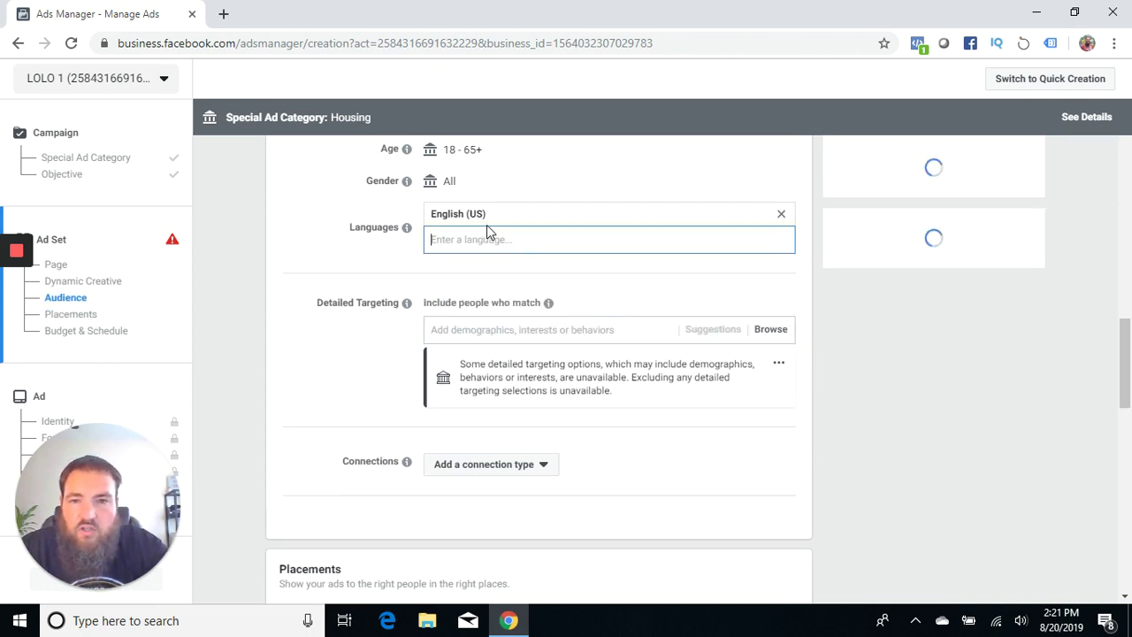
click(781, 214)
click(551, 216)
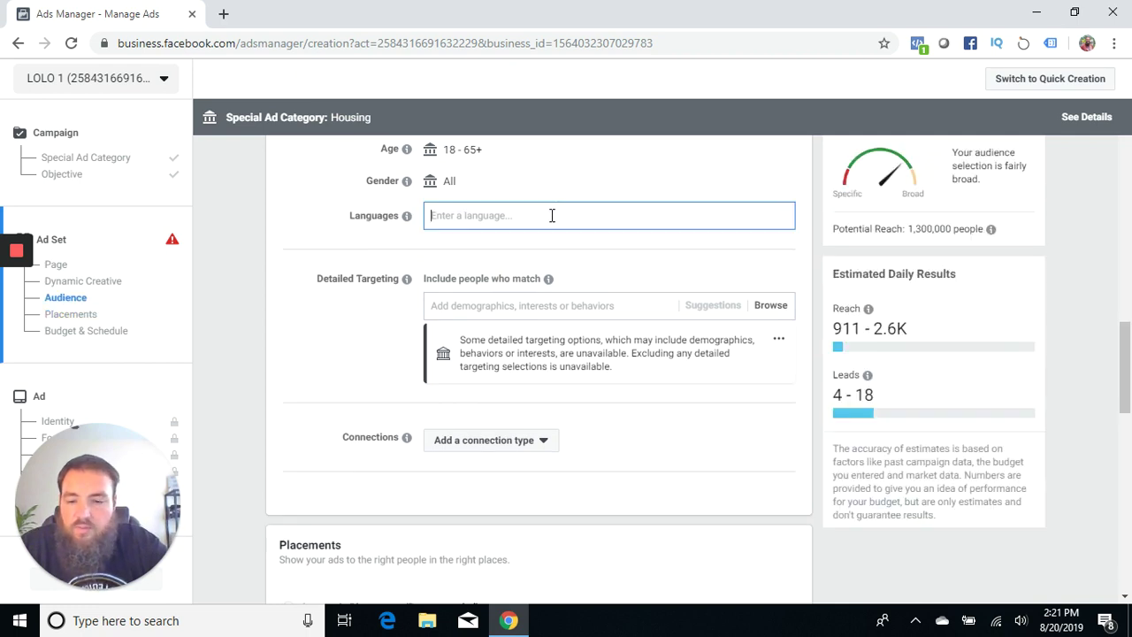
text(spa)
key(BackSpace)
key(BackSpace)
key(BackSpace)
text(hin)
key(BackSpace)
key(BackSpace)
key(BackSpace)
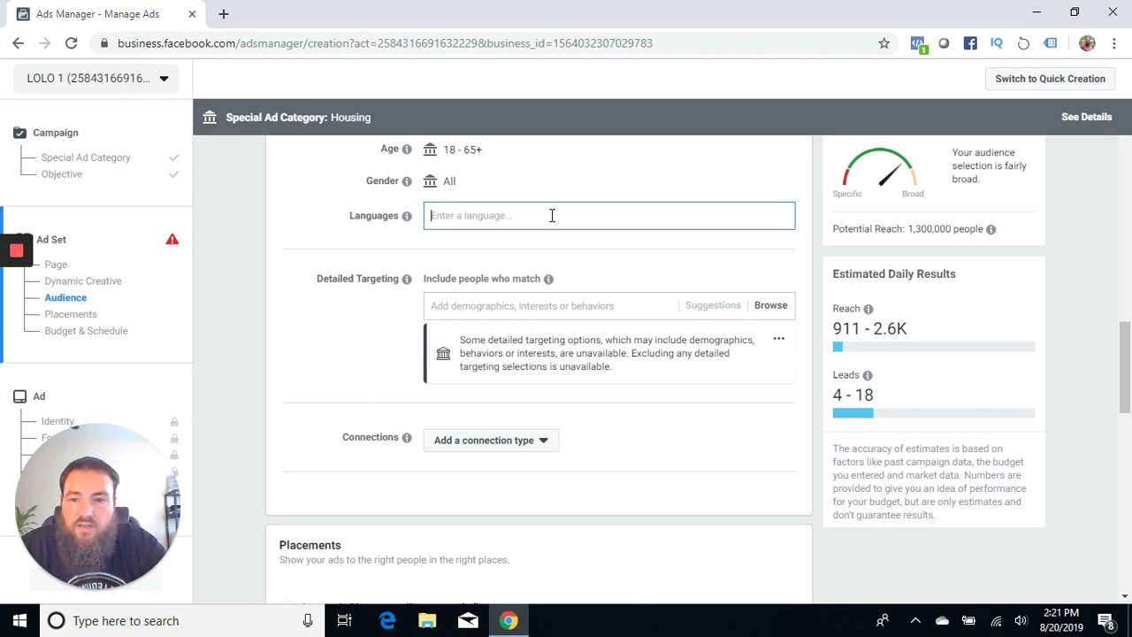
text(tag)
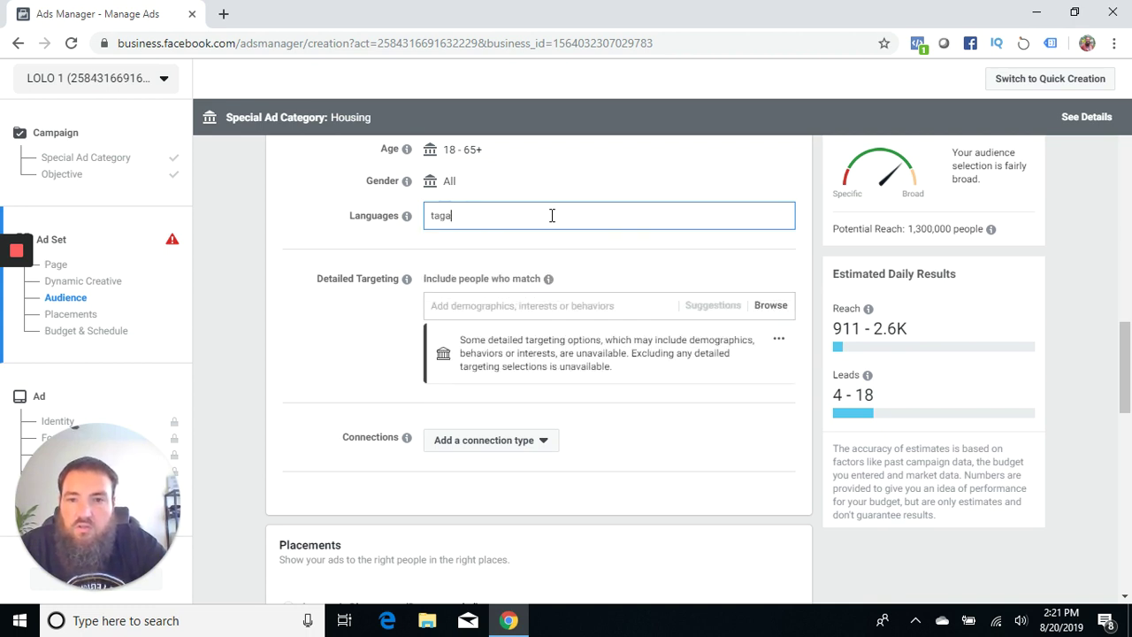
text(a)
key(BackSpace)
key(BackSpace)
key(BackSpace)
key(BackSpace)
text(fi)
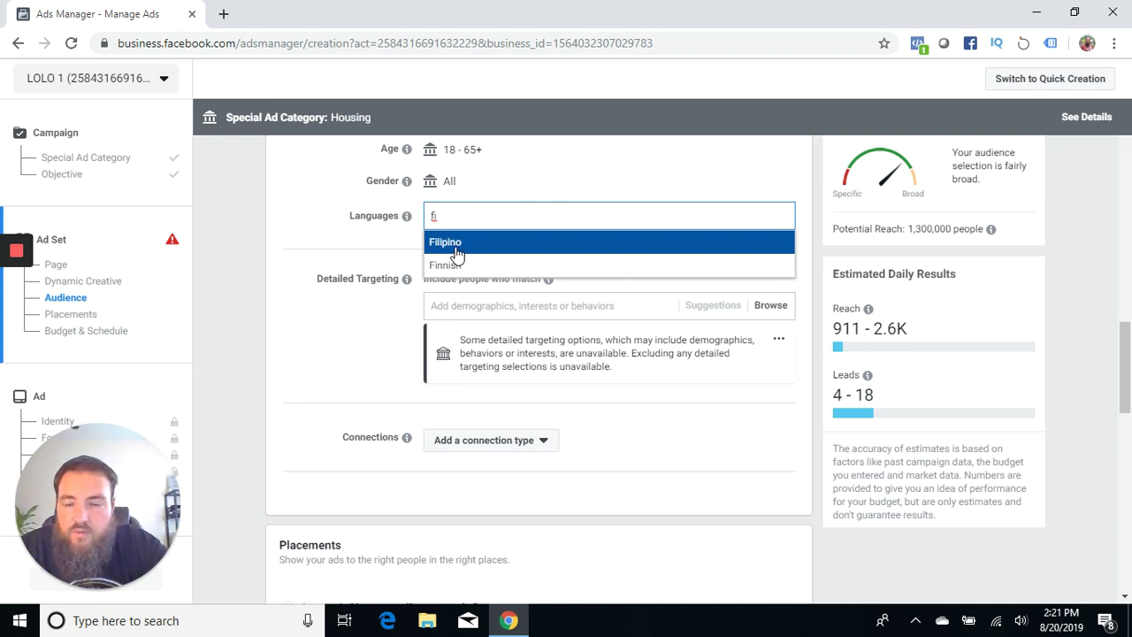
key(BackSpace)
key(BackSpace)
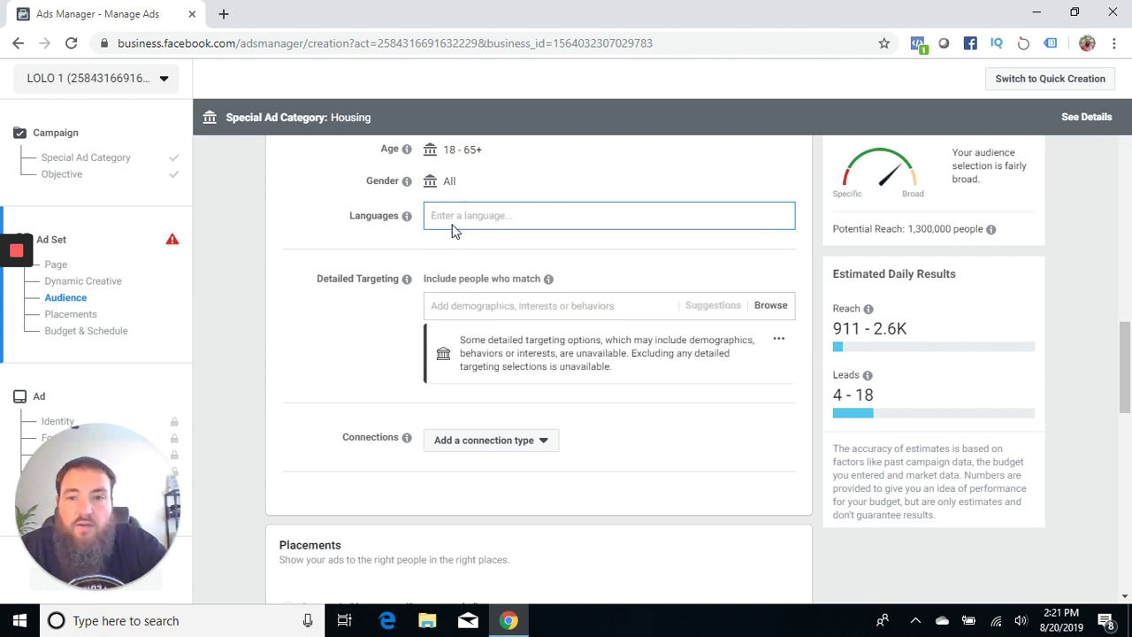
click(297, 216)
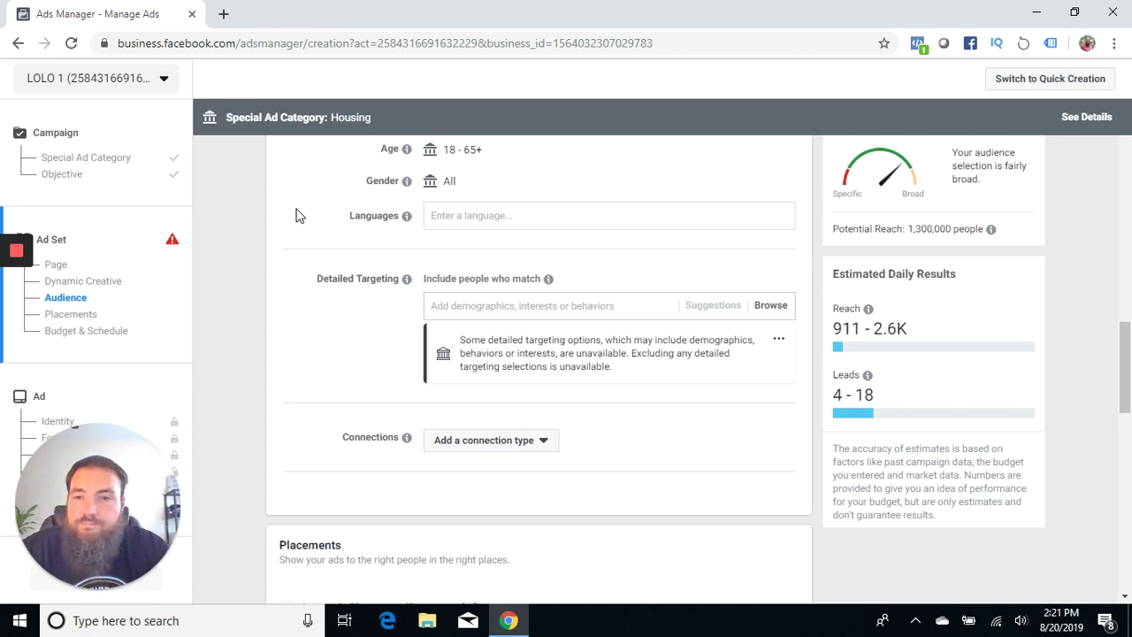
Step: Add Real estate, Real estate broker and Real estate investing interests to Detailed Targeting
scroll(298, 215, down, 1)
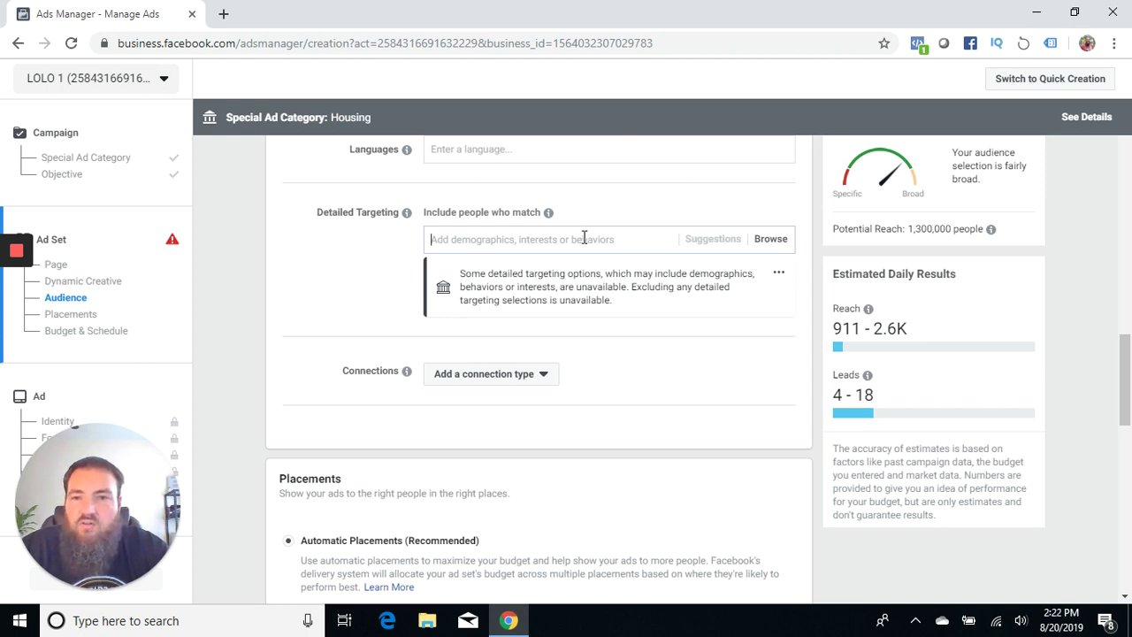
text(real)
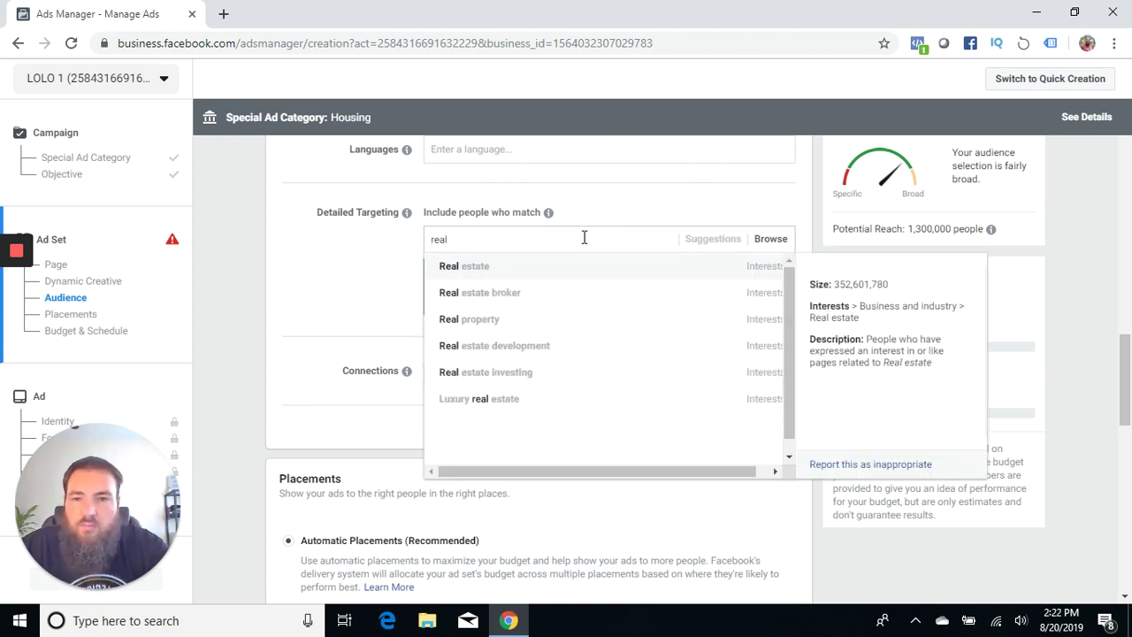
click(469, 267)
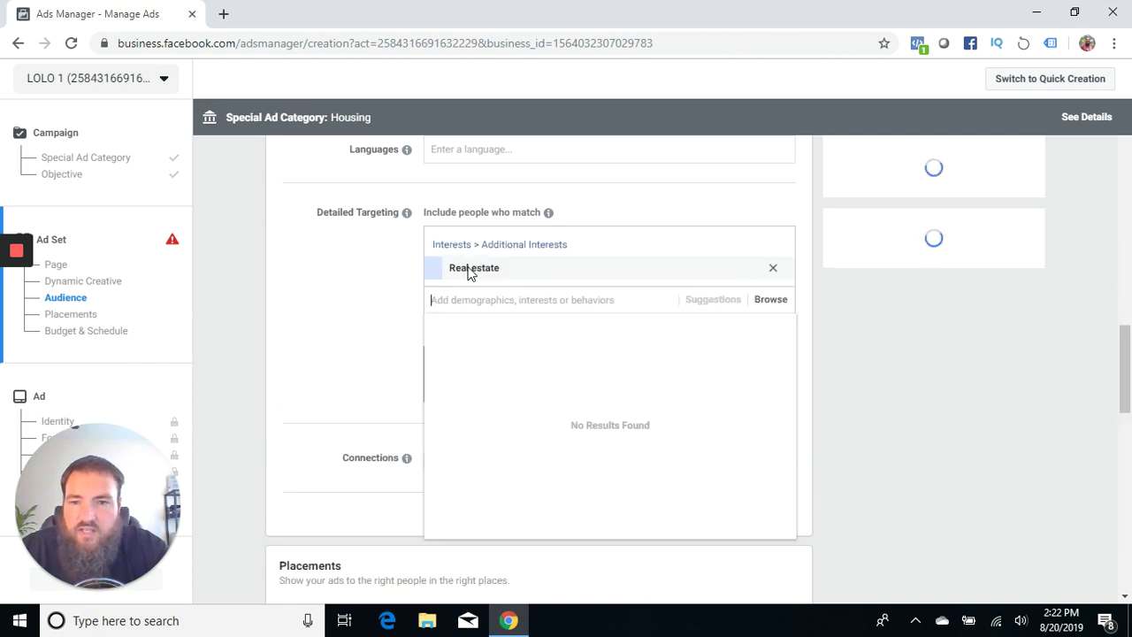
text(realoe)
key(BackSpace)
key(BackSpace)
text(es)
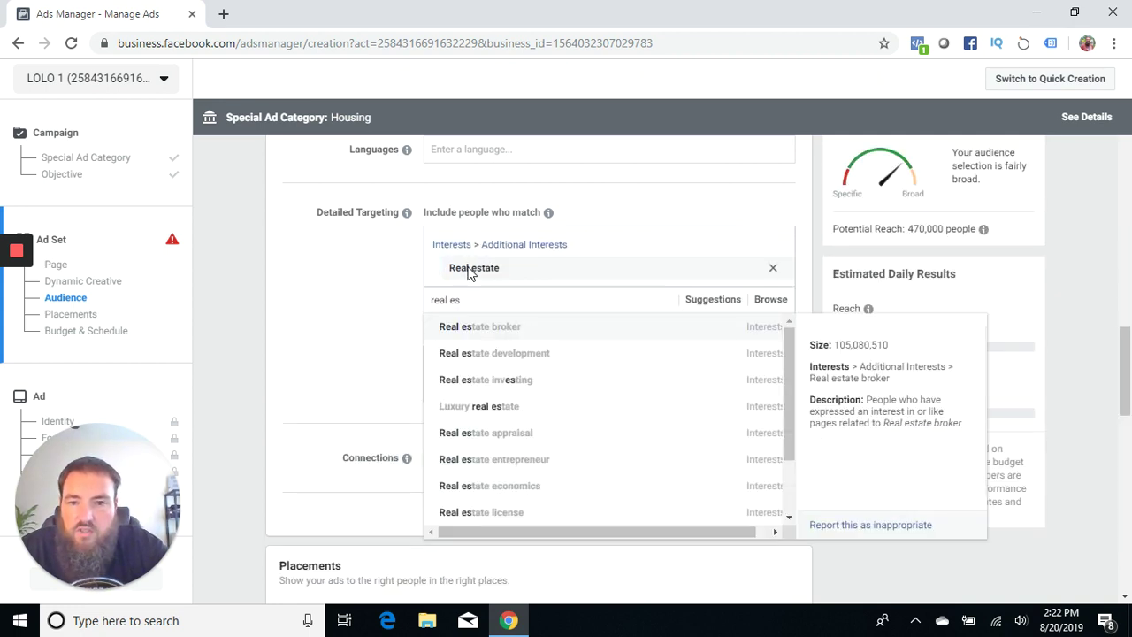
click(475, 327)
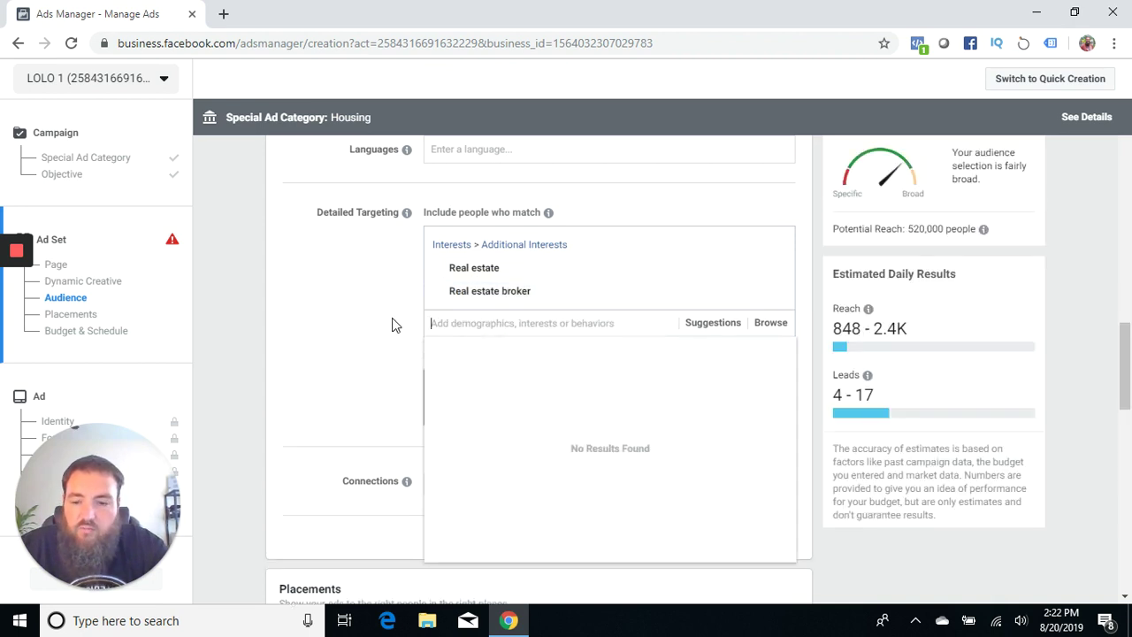
text(real estate inv)
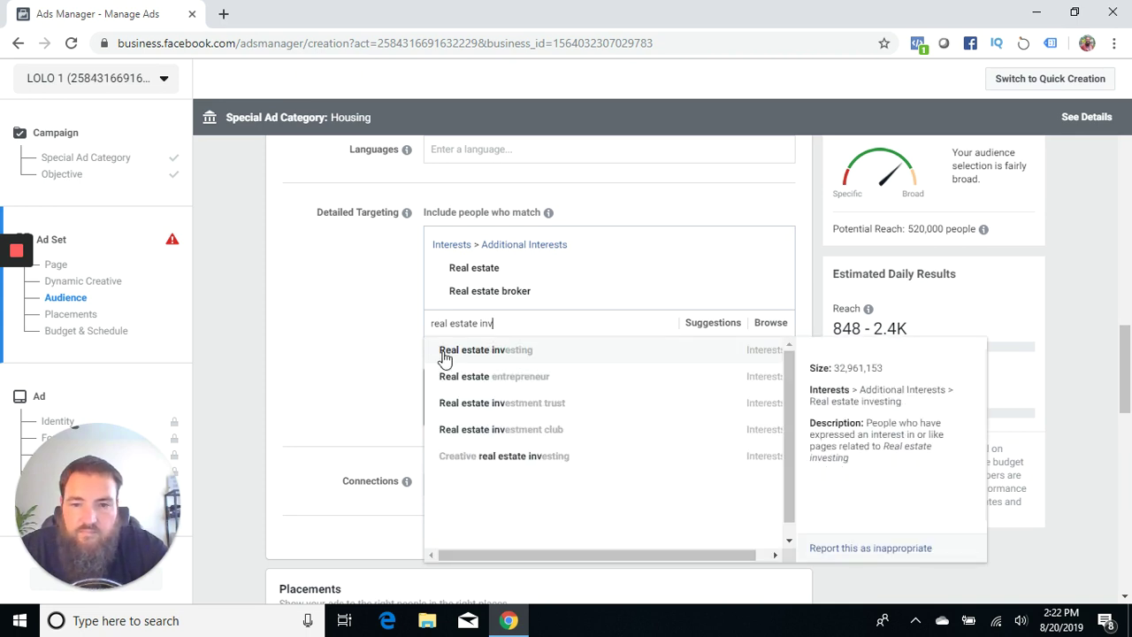
click(448, 354)
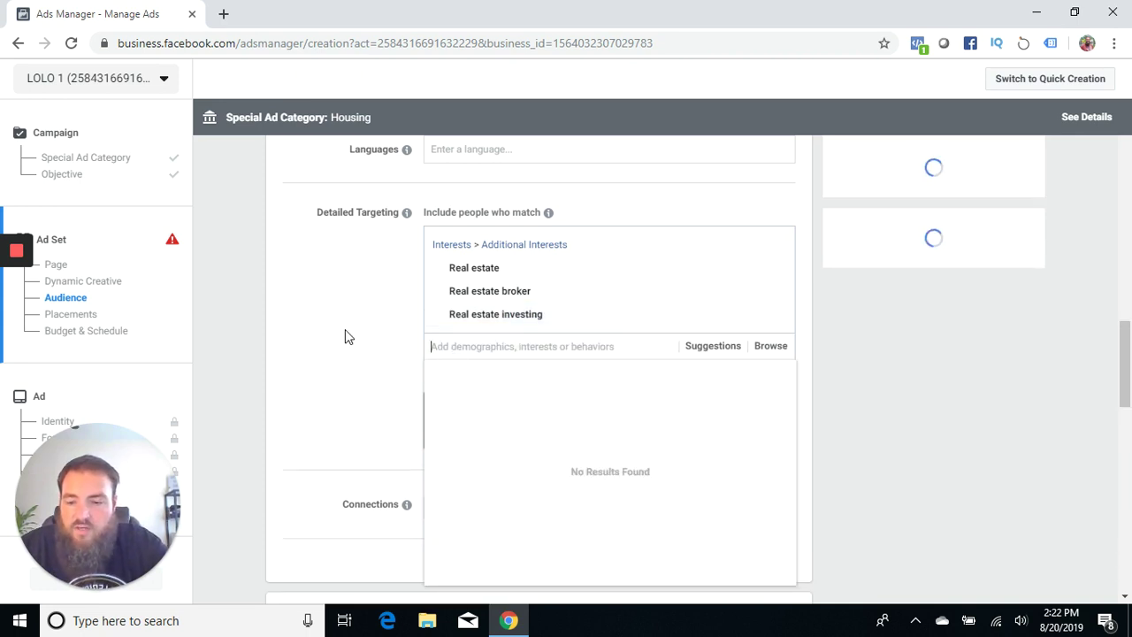
Step: Add realtor.com, Zillow and Trulia as targeted interests
text(realtor)
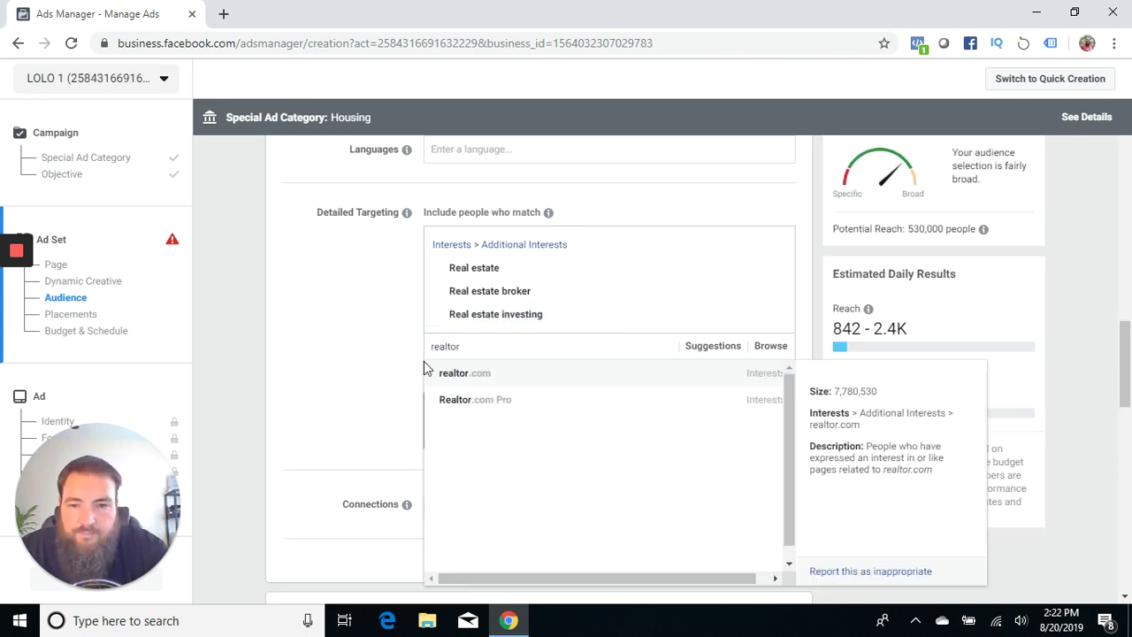
click(426, 372)
text(zi)
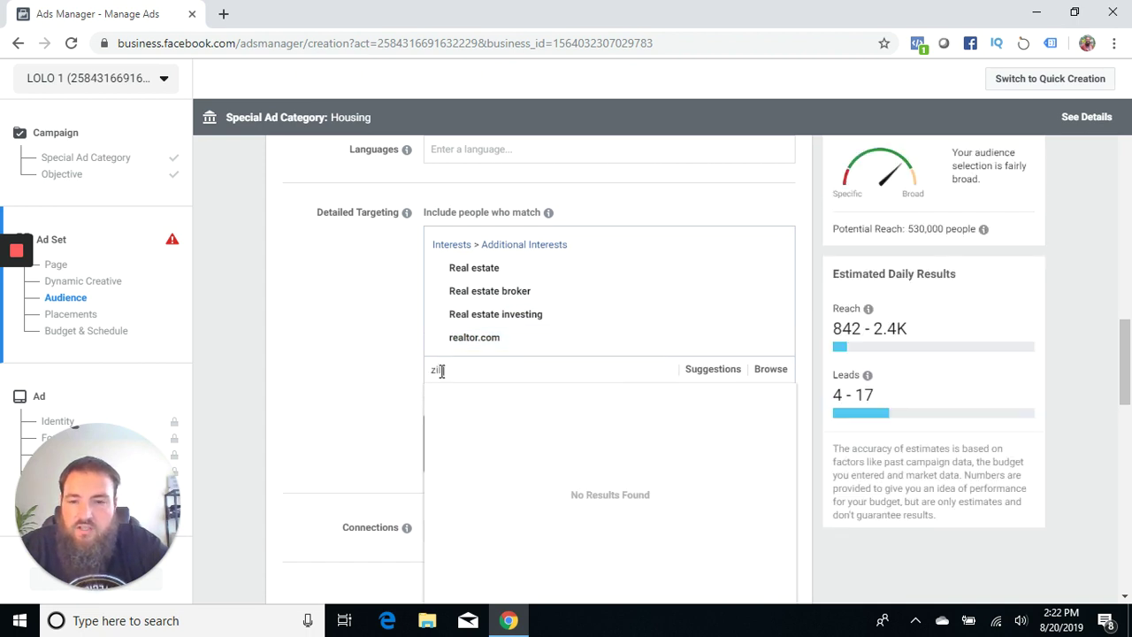
text(llow)
click(452, 396)
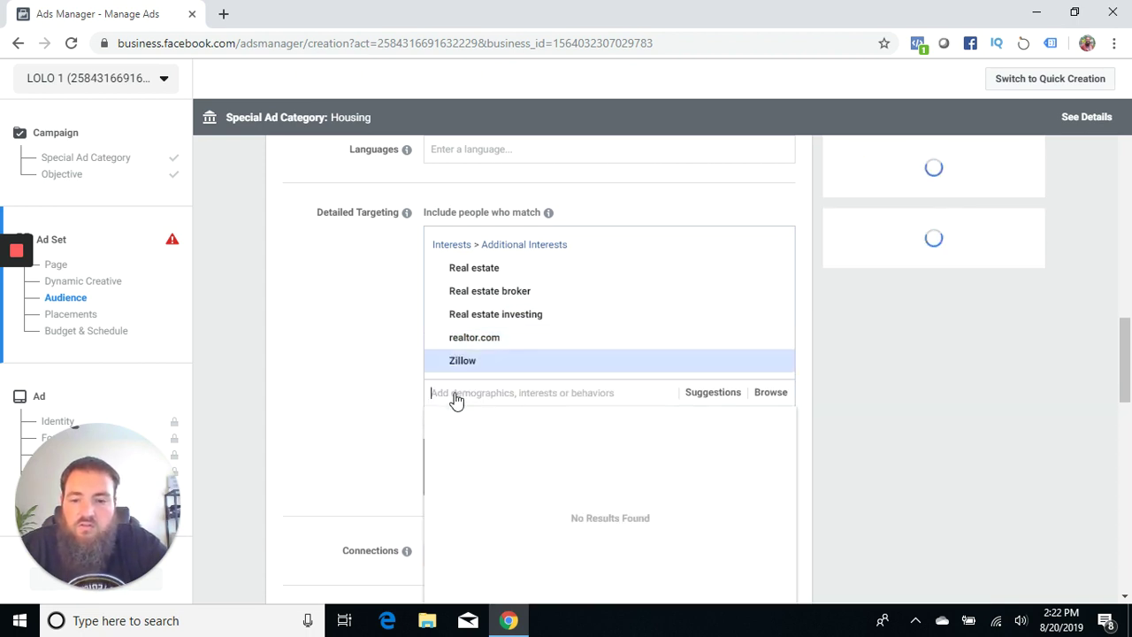
text(trulia)
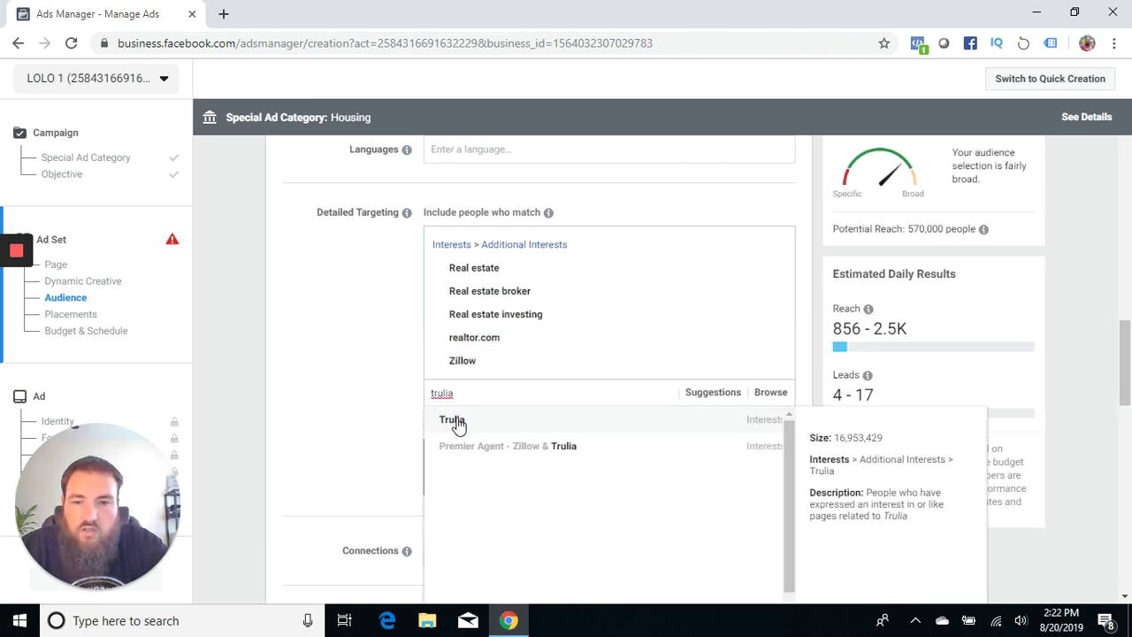
click(452, 421)
Step: Add suggested interests House Hunting, First-time buyer, Homes.com and Luxury real estate
text(homes)
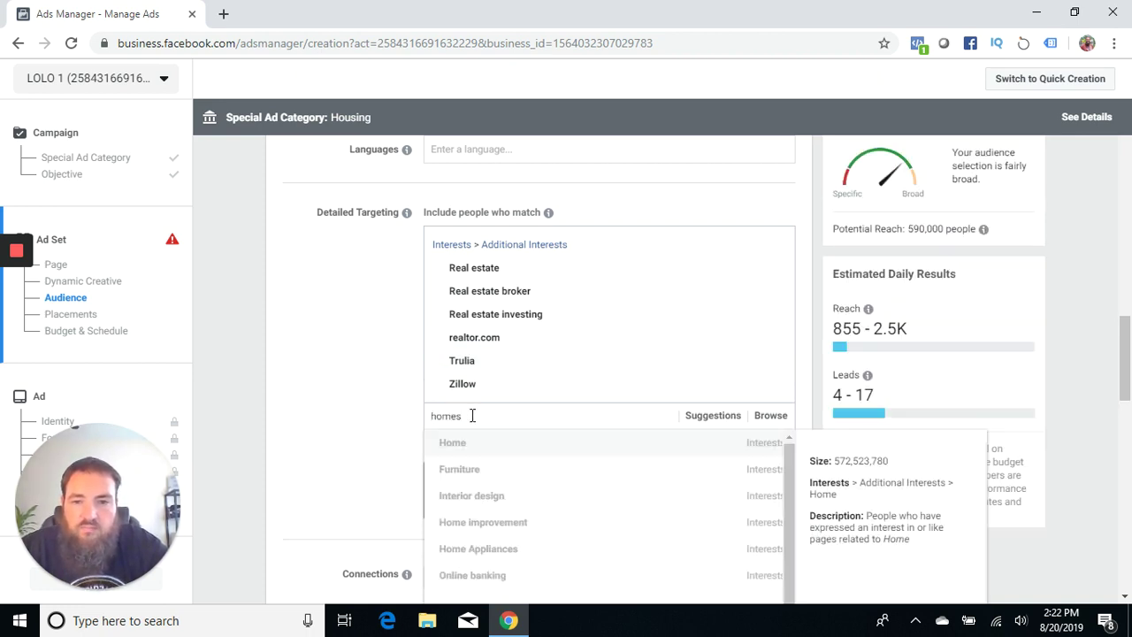
key(BackSpace)
key(BackSpace)
key(BackSpace)
key(BackSpace)
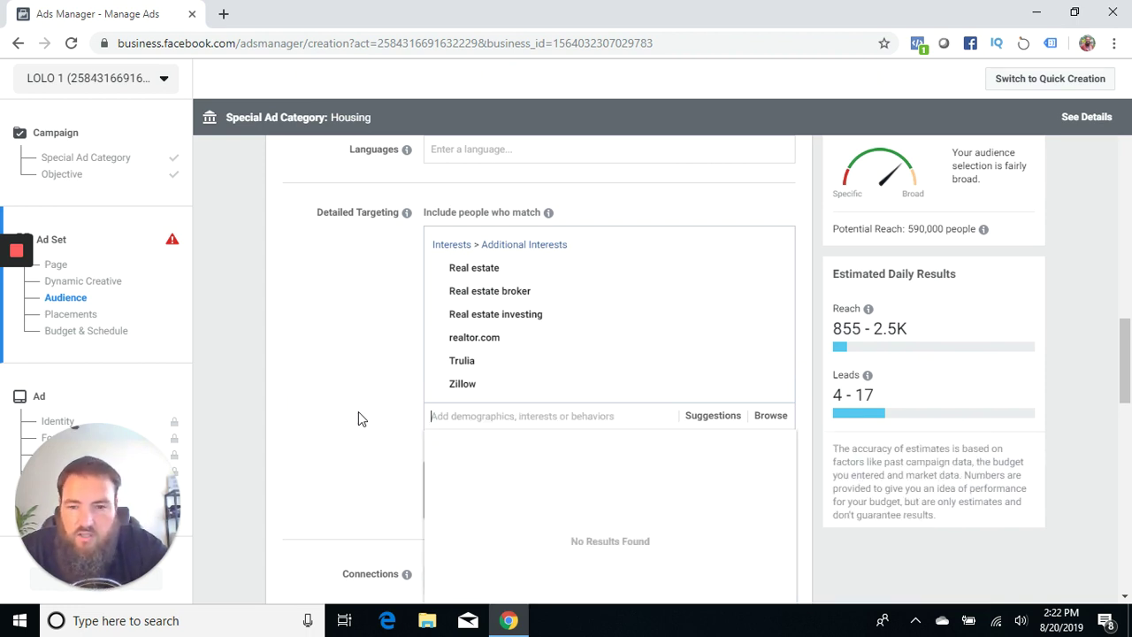
click(354, 399)
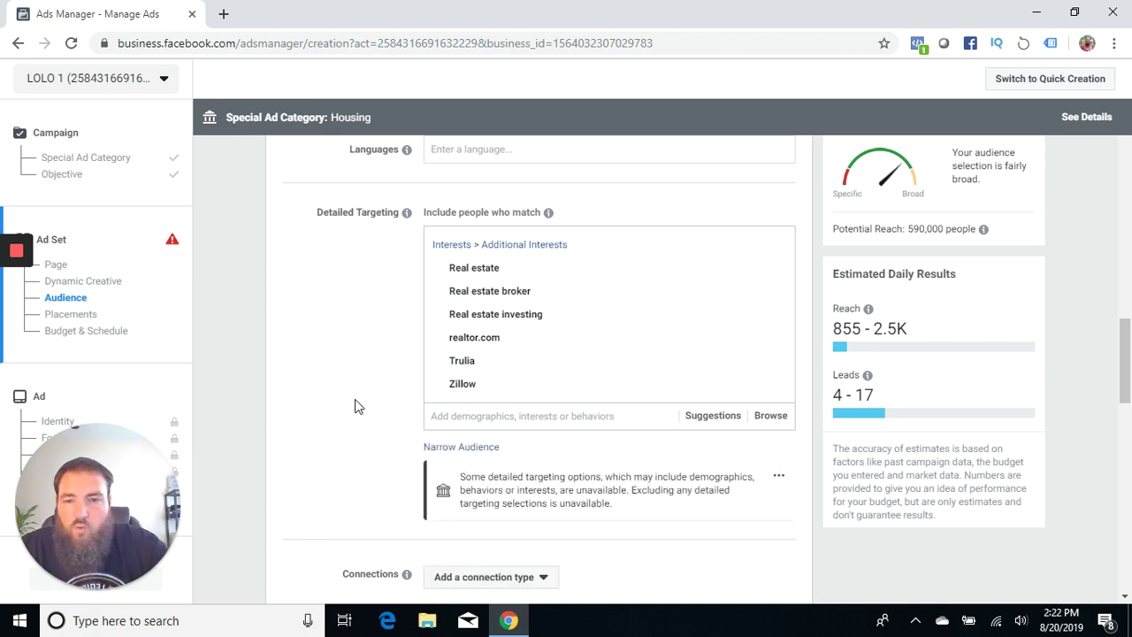
scroll(355, 399, down, 2)
click(697, 288)
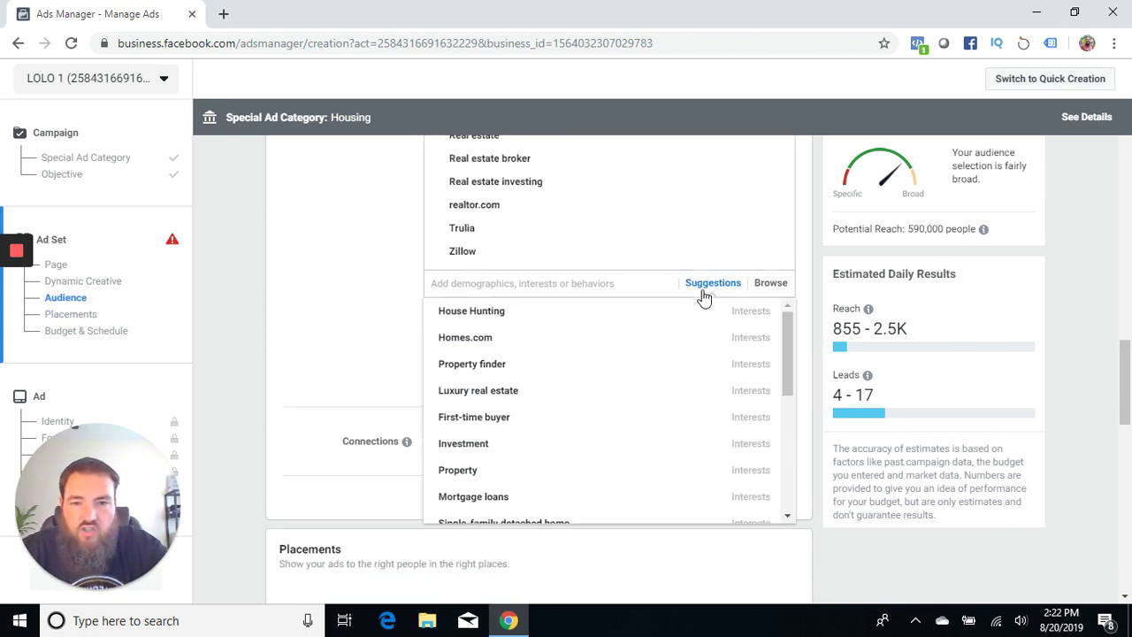
click(466, 314)
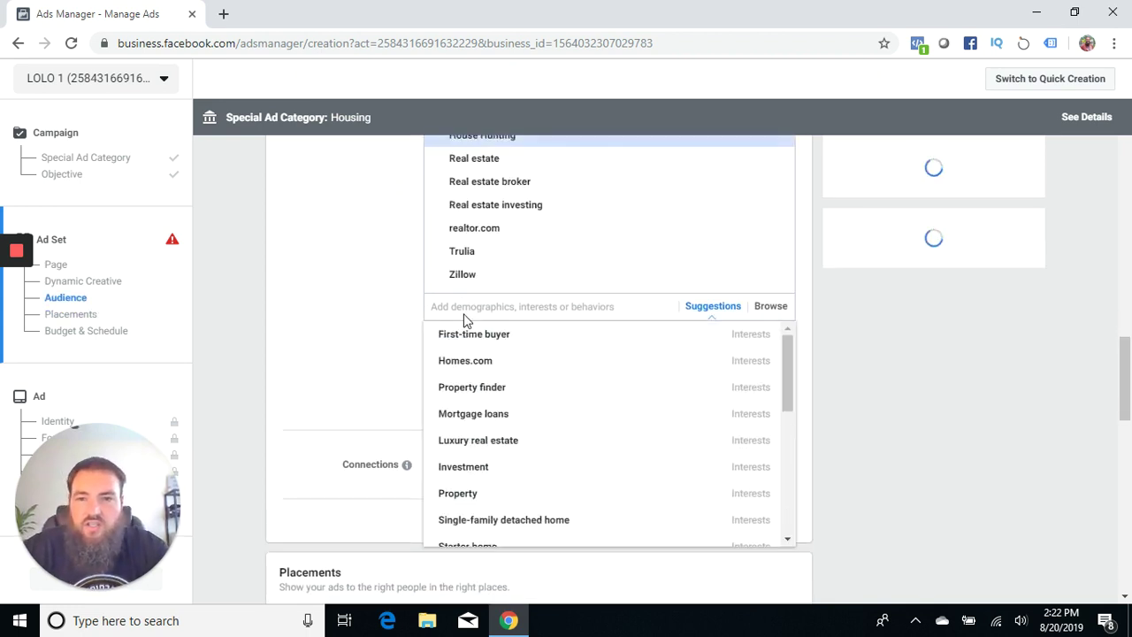
click(465, 343)
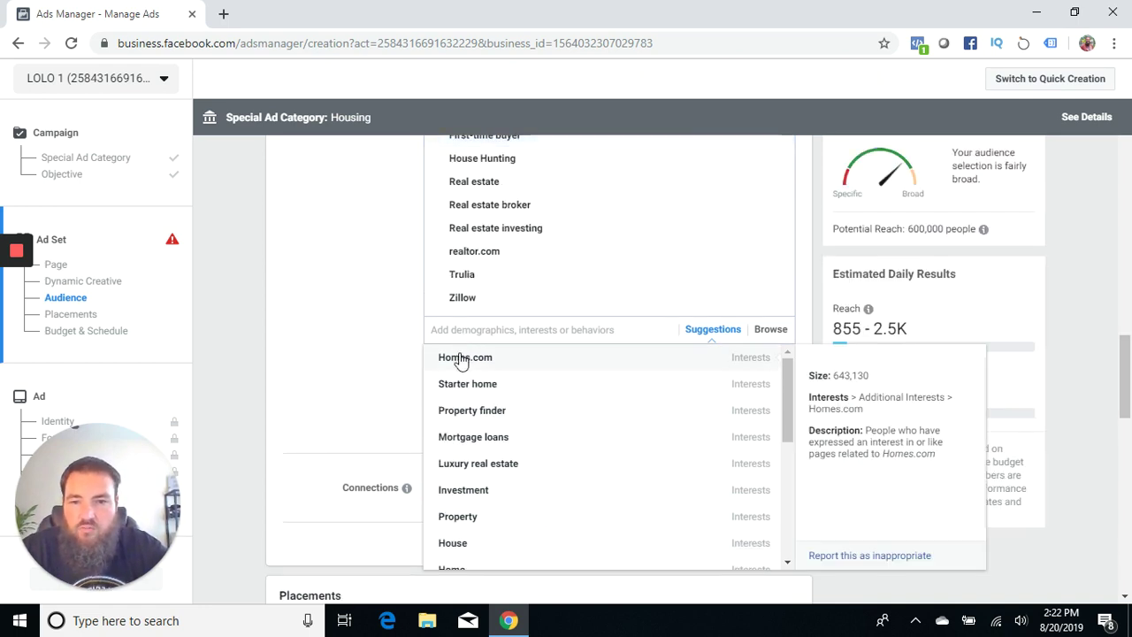
click(461, 360)
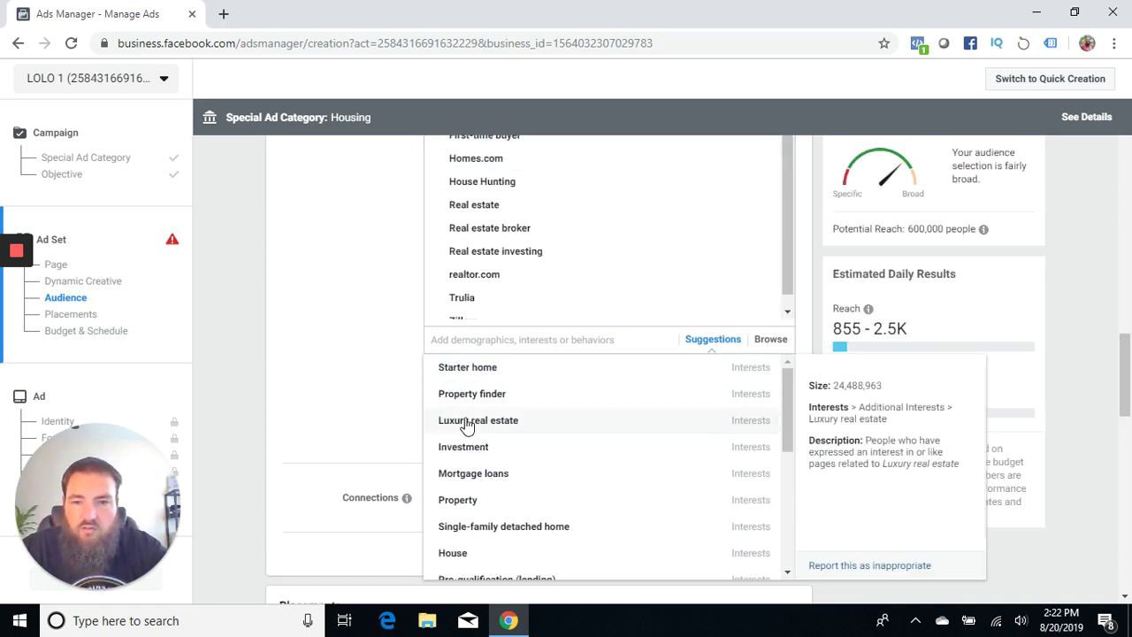
click(465, 422)
Step: Add Mortgage loans, Single-family detached home, Pre-qualification, Mortgage calculator, Refinancing, Cash out refinancing and HELOC
click(466, 450)
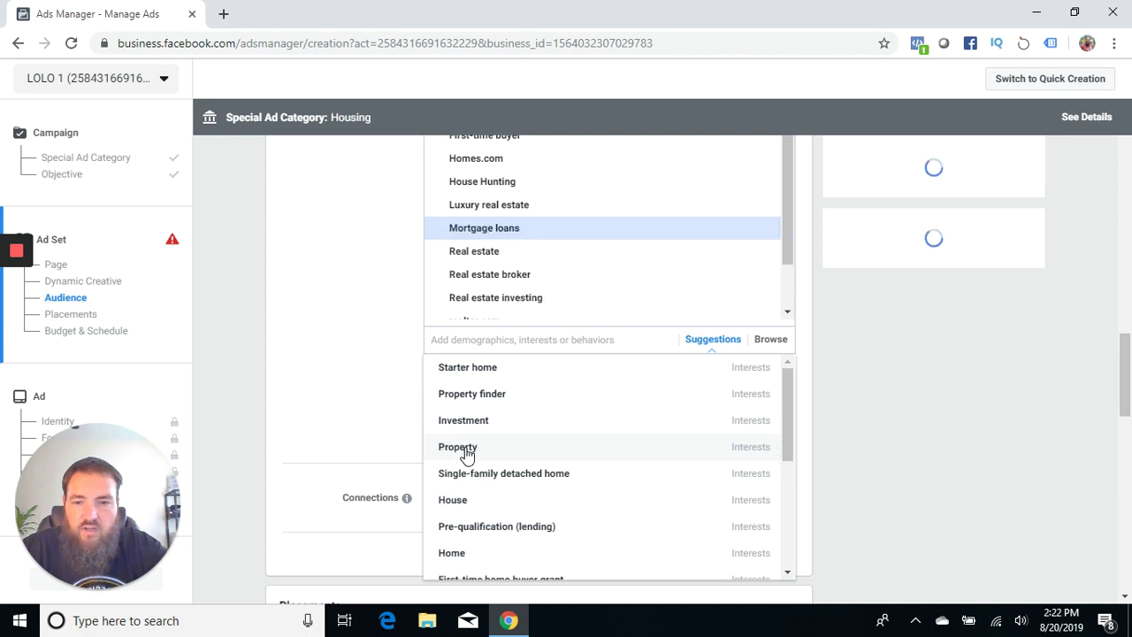
click(485, 478)
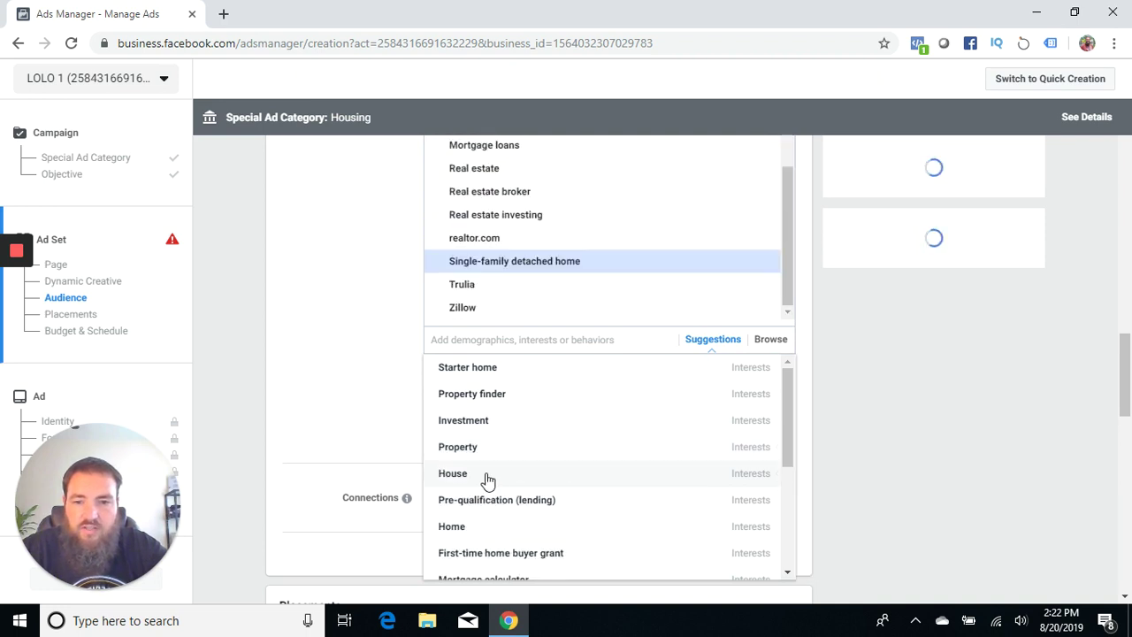
click(501, 555)
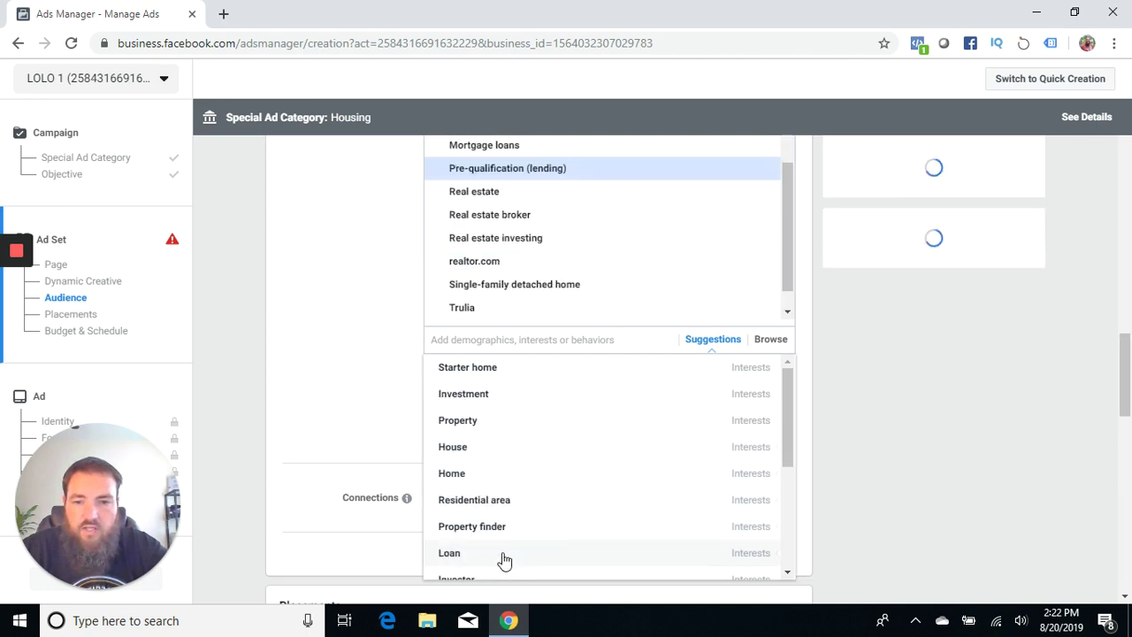
click(495, 531)
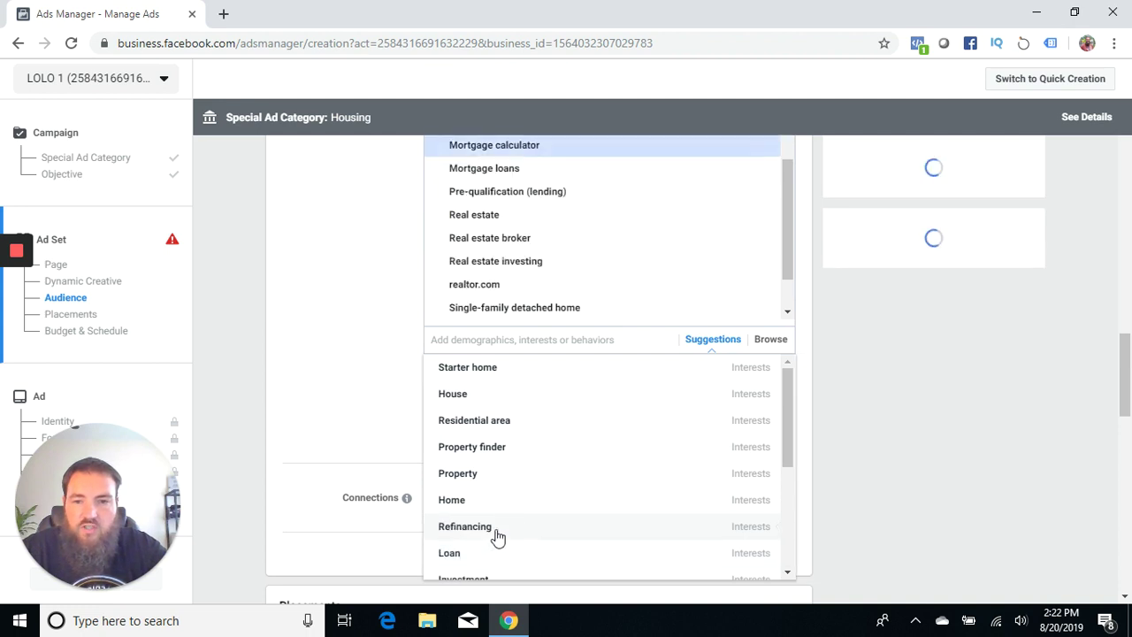
click(482, 535)
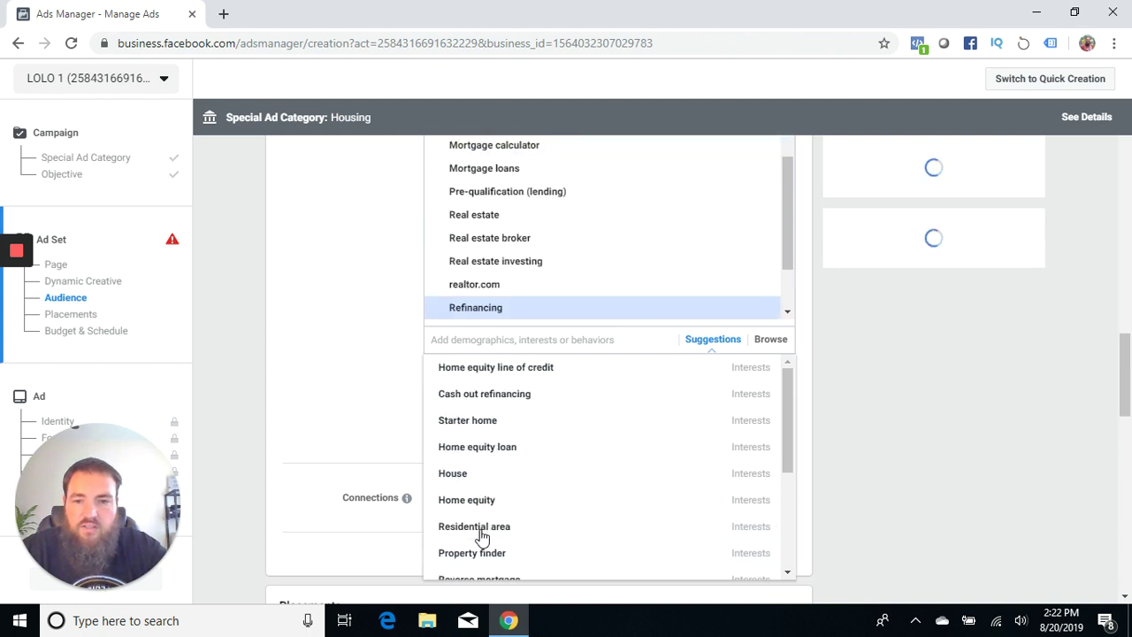
click(493, 398)
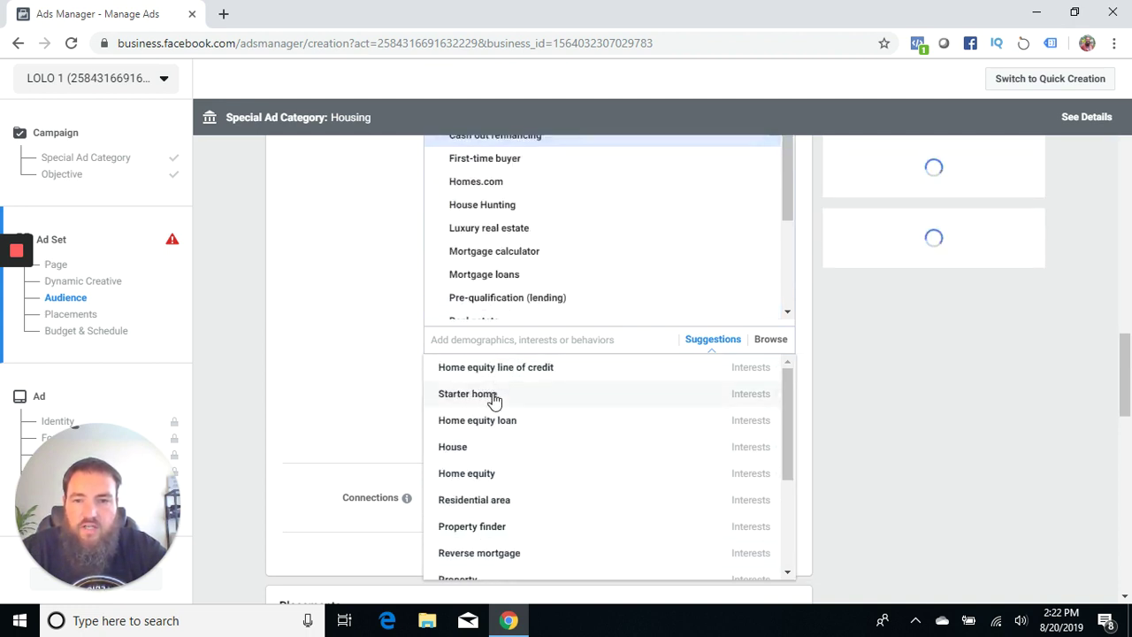
click(511, 371)
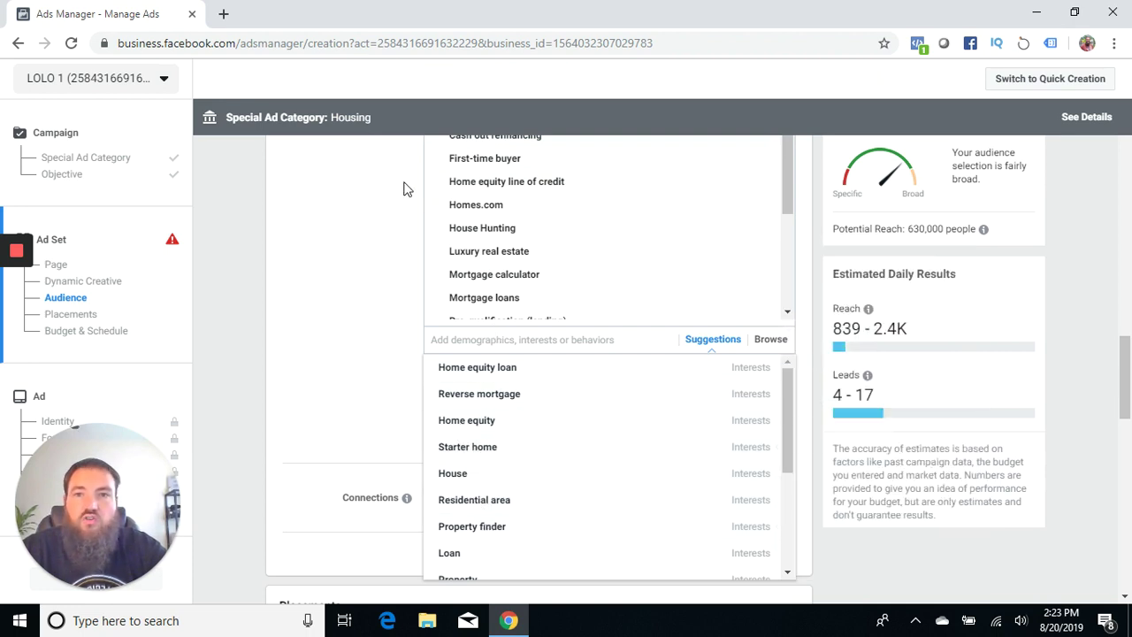
click(379, 231)
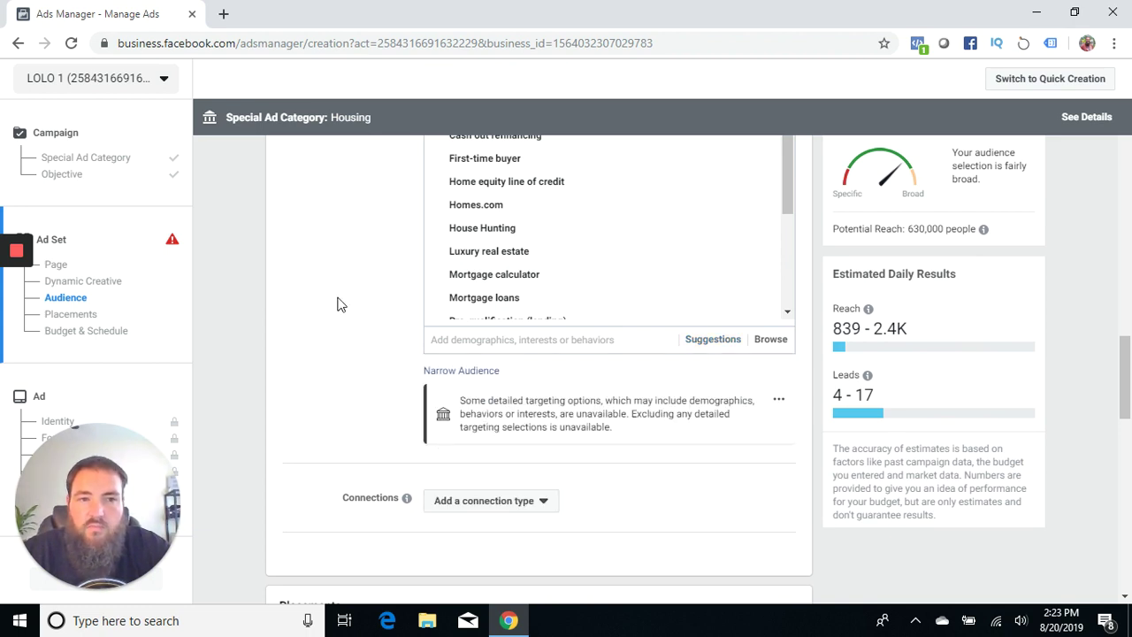
scroll(337, 304, up, 2)
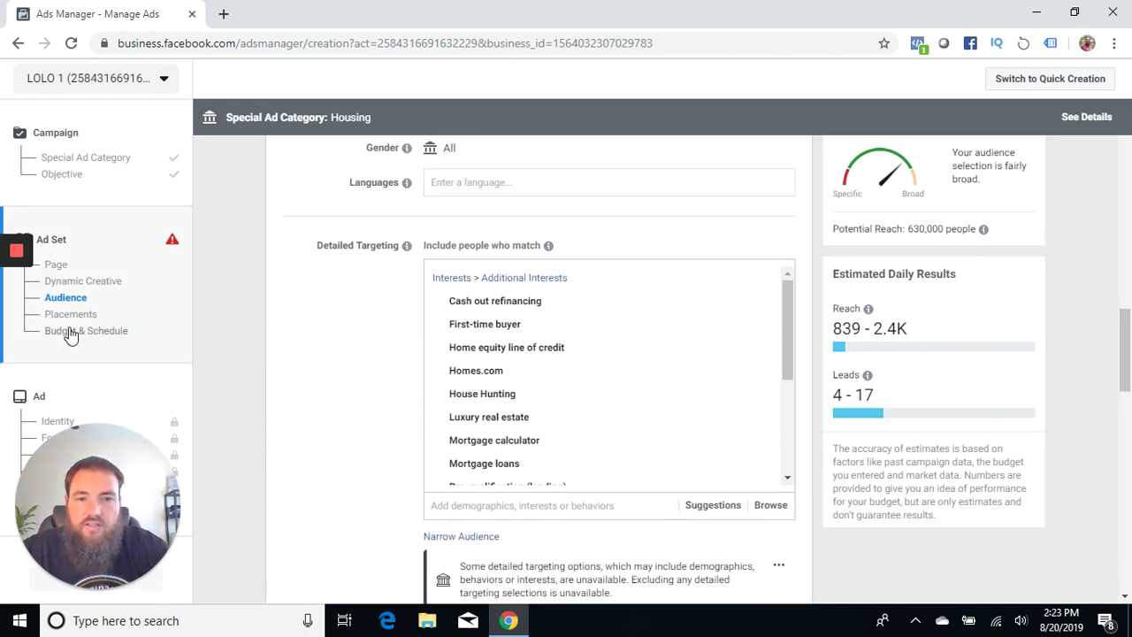
scroll(305, 348, up, 2)
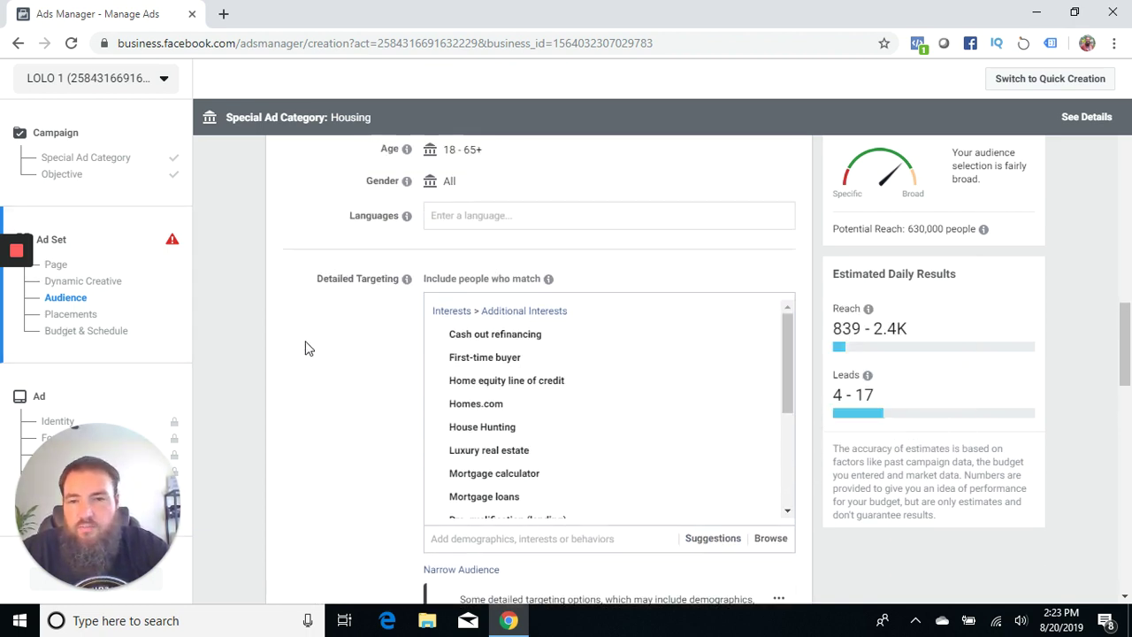
scroll(305, 348, up, 2)
scroll(306, 347, down, 4)
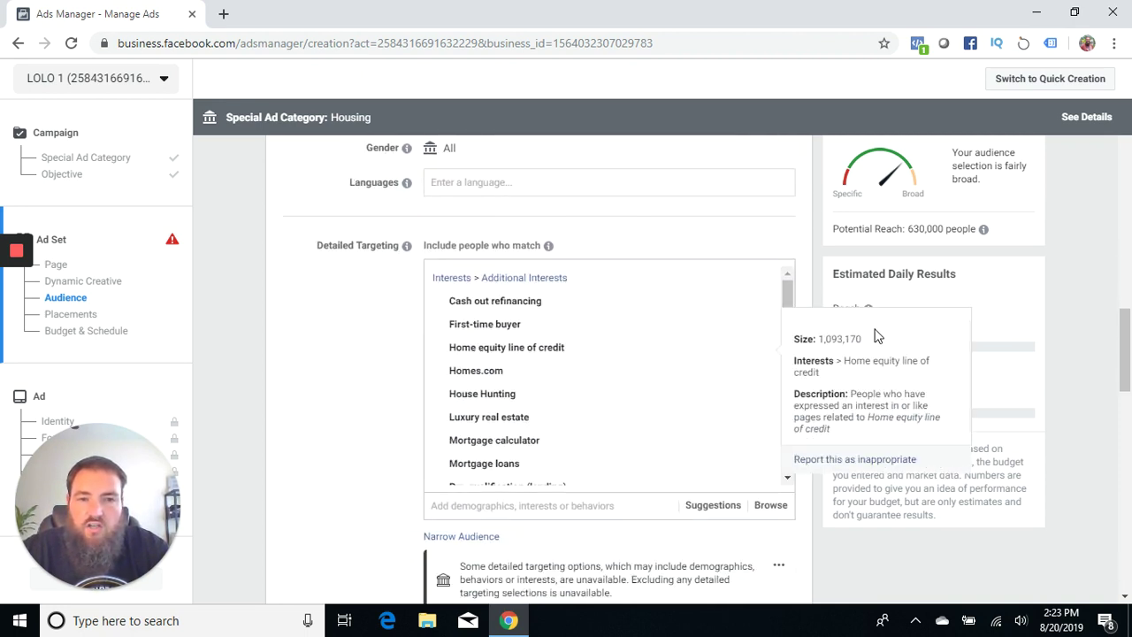
scroll(366, 353, down, 2)
scroll(366, 353, down, 2)
click(489, 242)
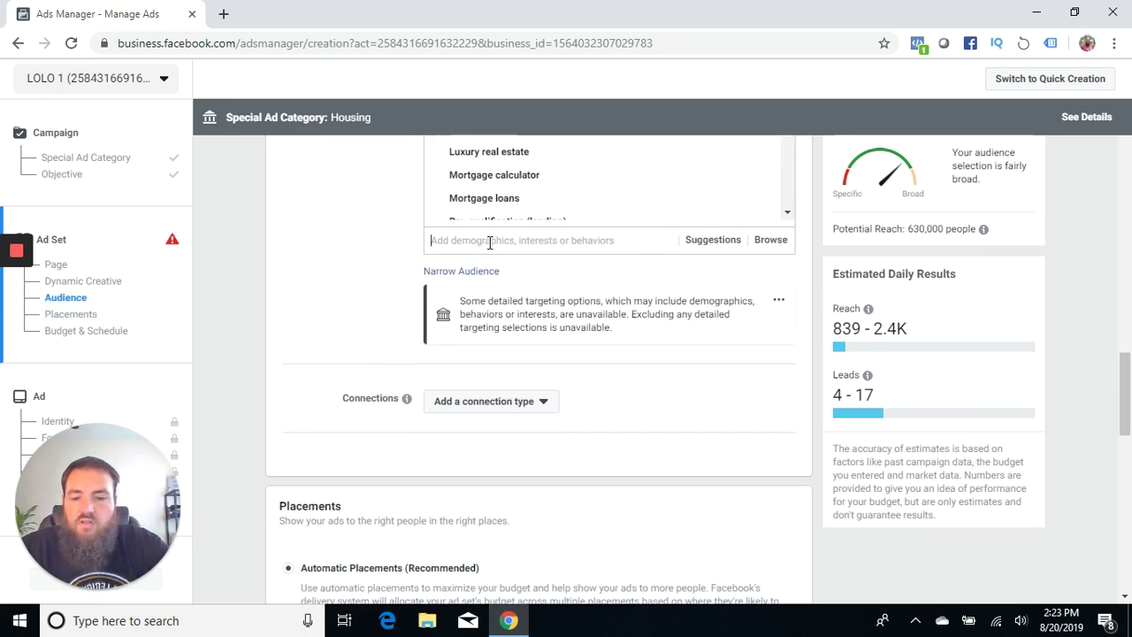
text(mil)
text(itaty)
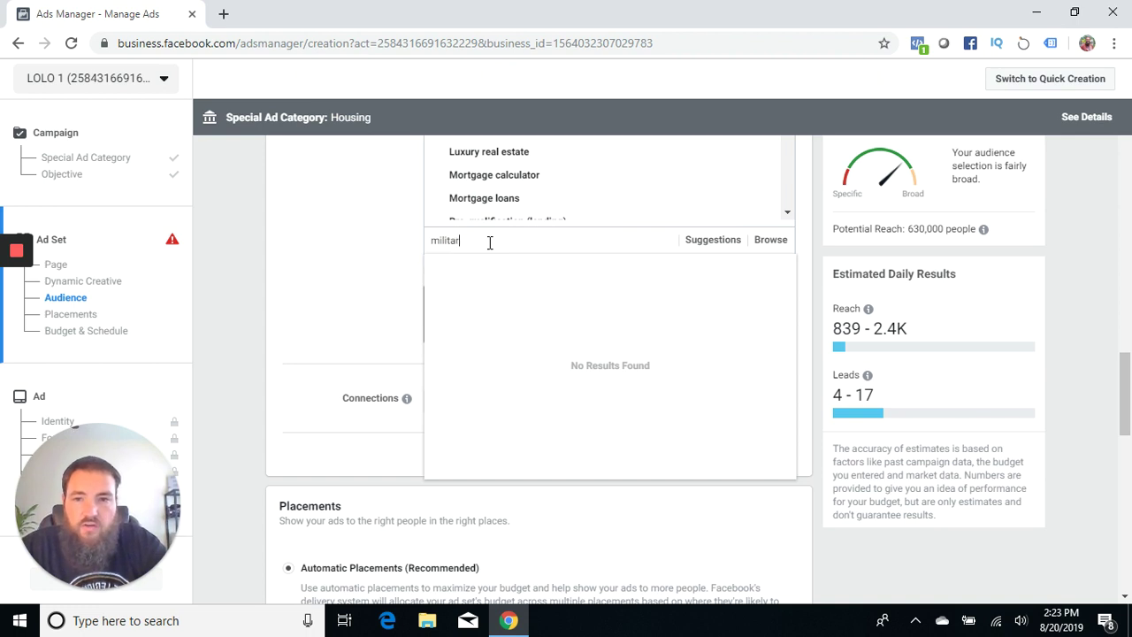
key(BackSpace)
key(BackSpace)
key(BackSpace)
key(BackSpace)
key(BackSpace)
key(BackSpace)
key(BackSpace)
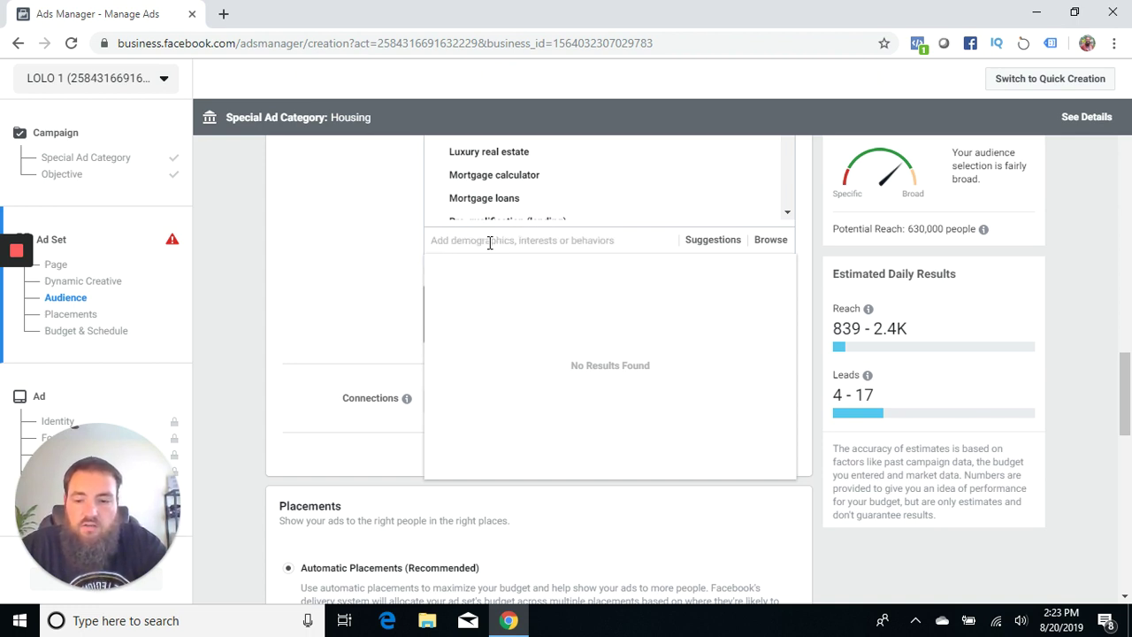
text(veter)
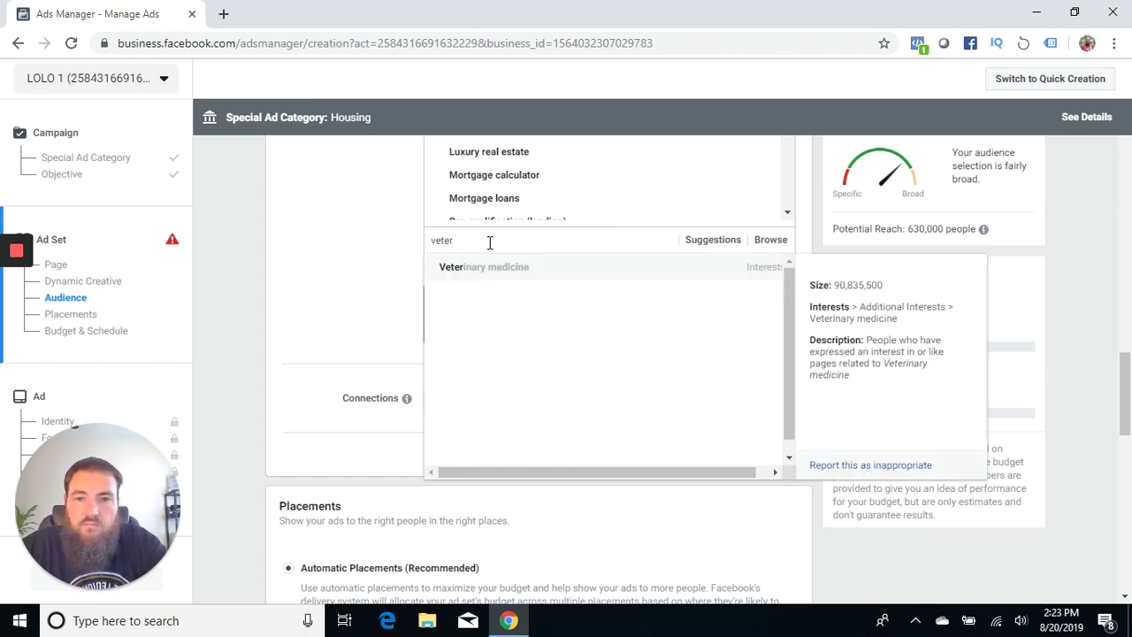
text(an)
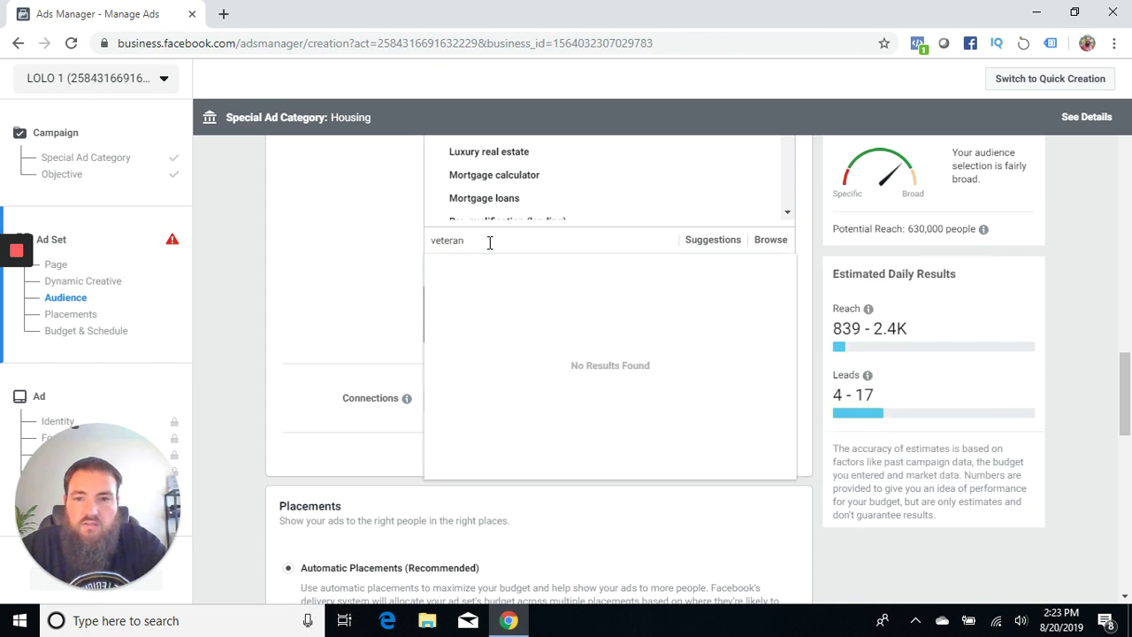
key(BackSpace)
key(BackSpace)
key(BackSpace)
key(BackSpace)
key(BackSpace)
text(air)
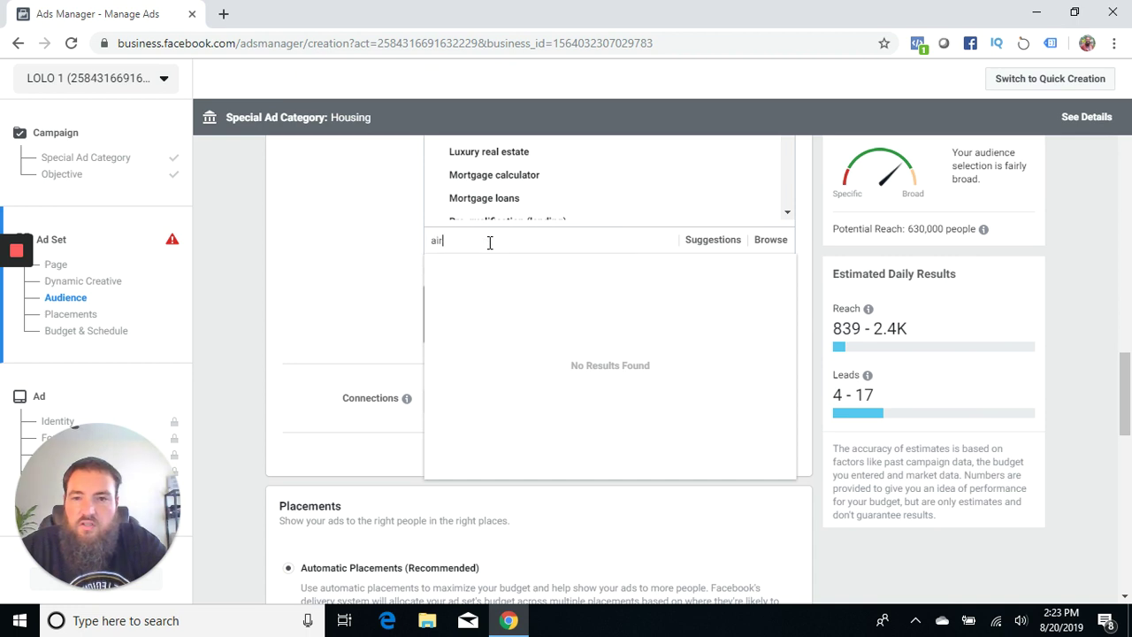
key(BackSpace)
key(BackSpace)
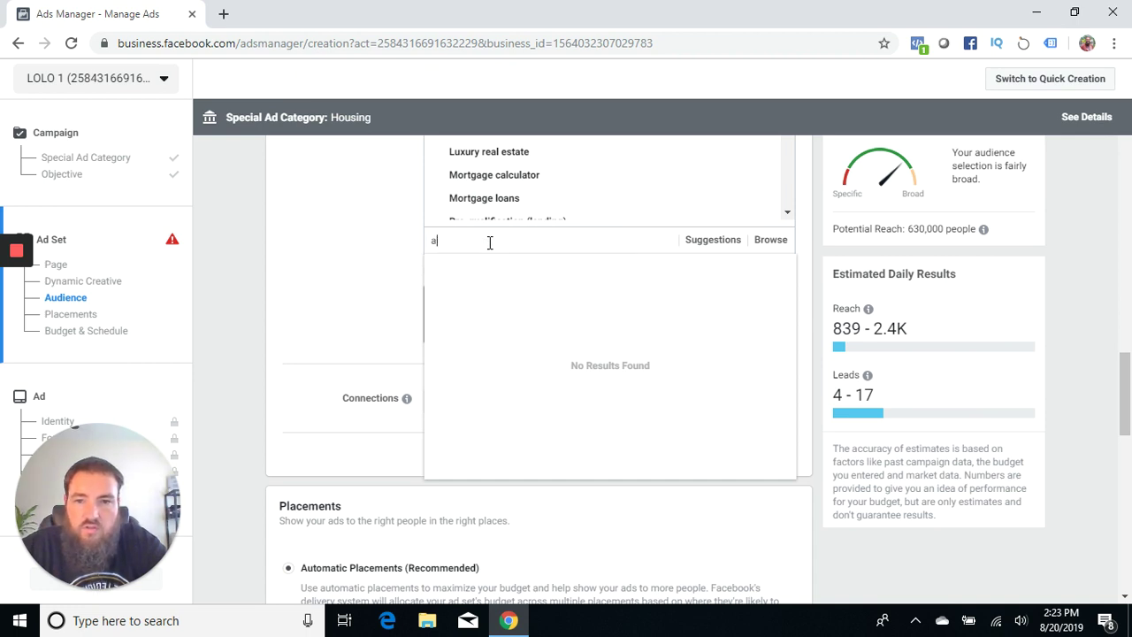
text(b)
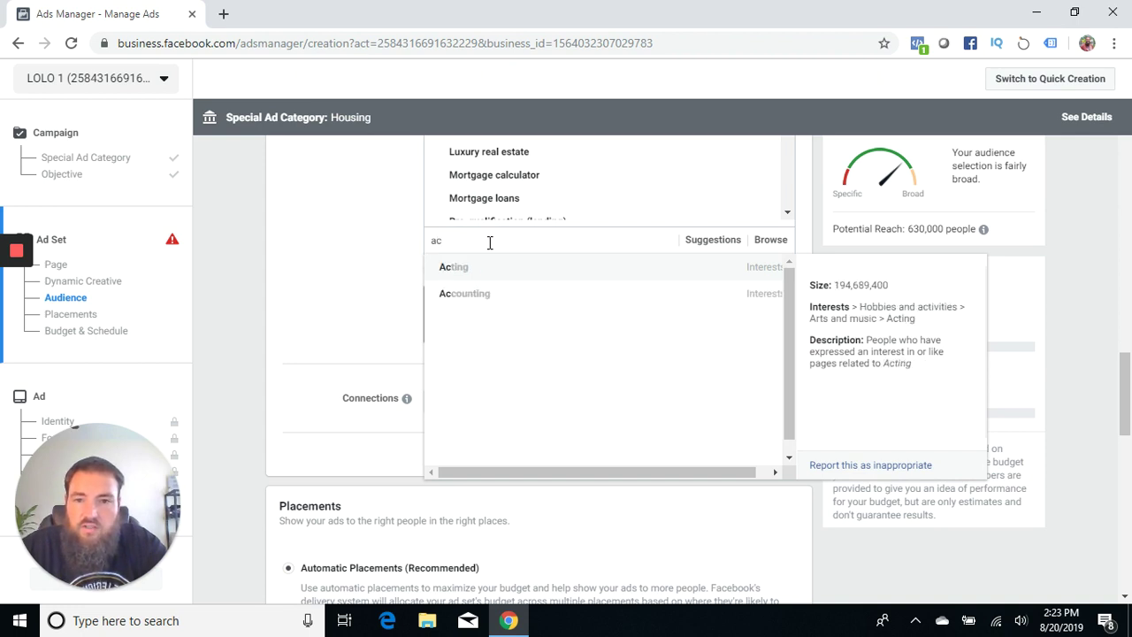
key(BackSpace)
key(BackSpace)
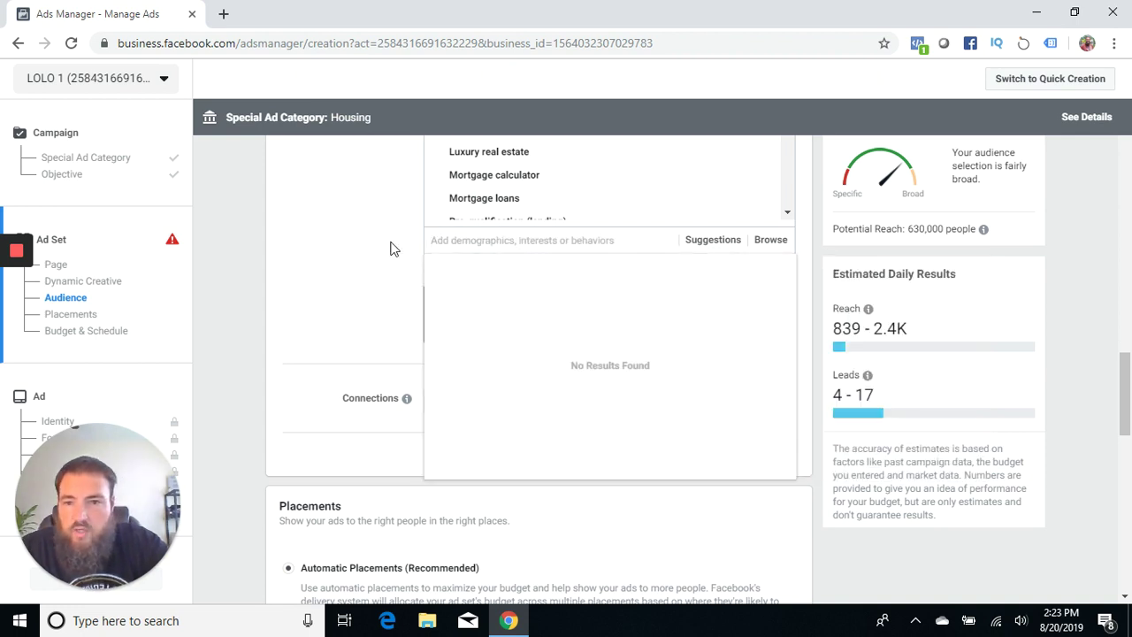
click(391, 247)
scroll(391, 248, up, 2)
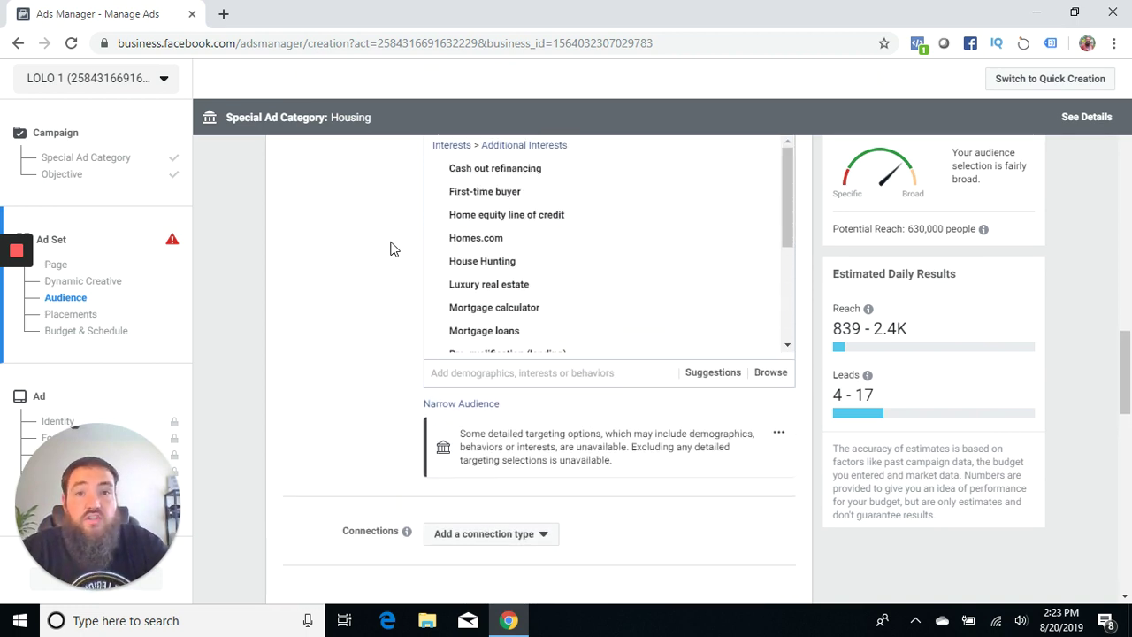
scroll(392, 248, up, 2)
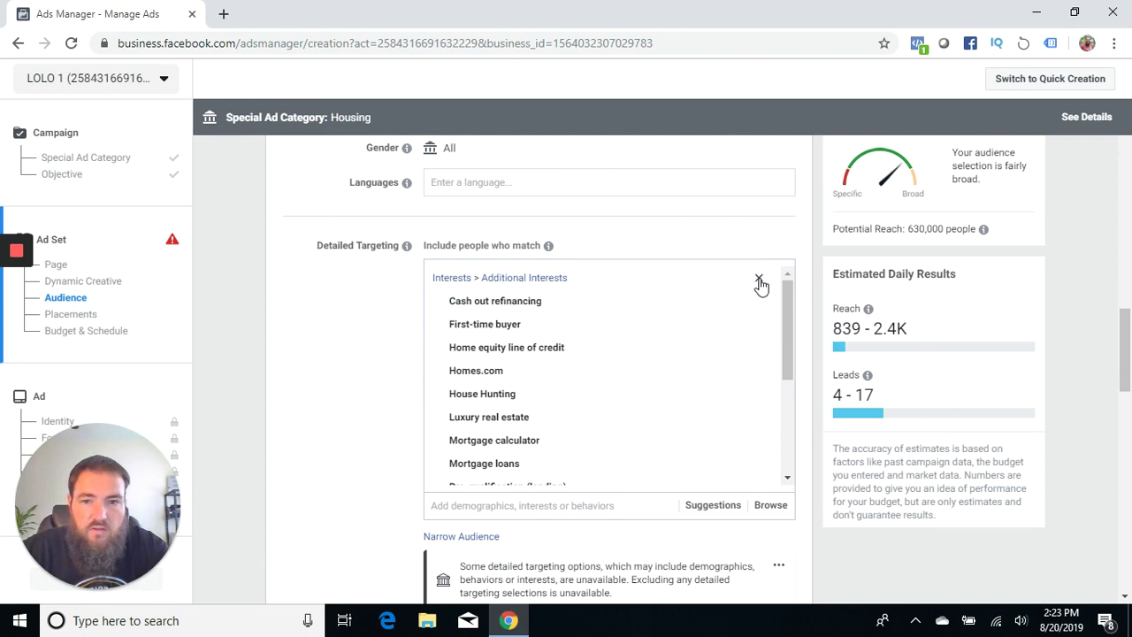
Step: Remove the Interests > Additional Interests group from Detailed Targeting
click(759, 279)
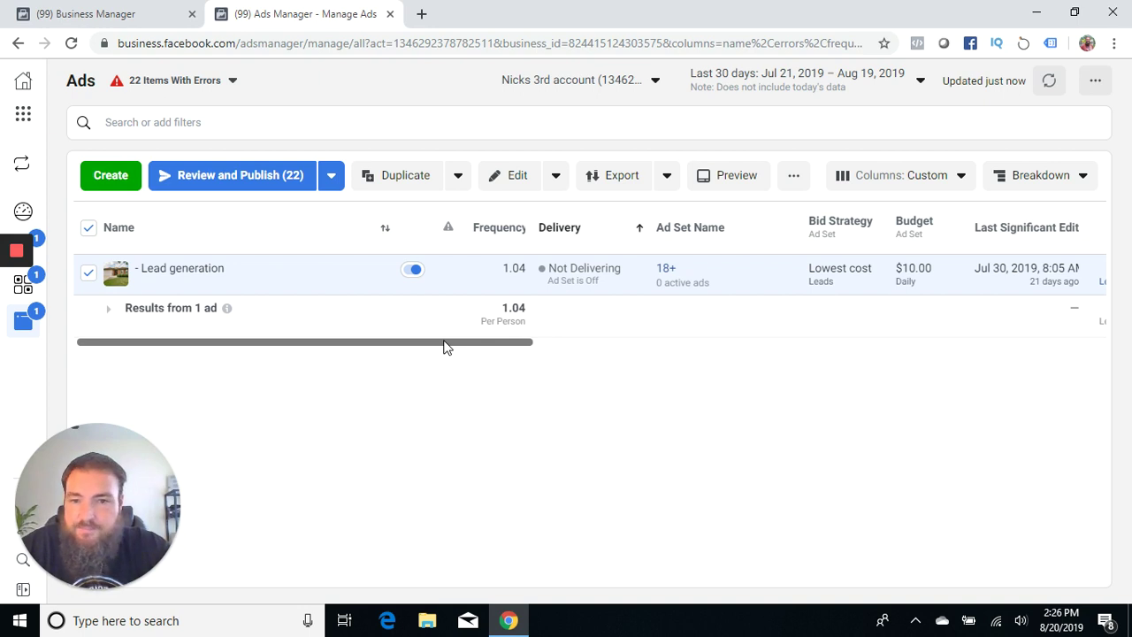
Step: Scroll the ad's results to review 14 leads, 451 reach and $0.56 per lead
drag(446, 348, 721, 360)
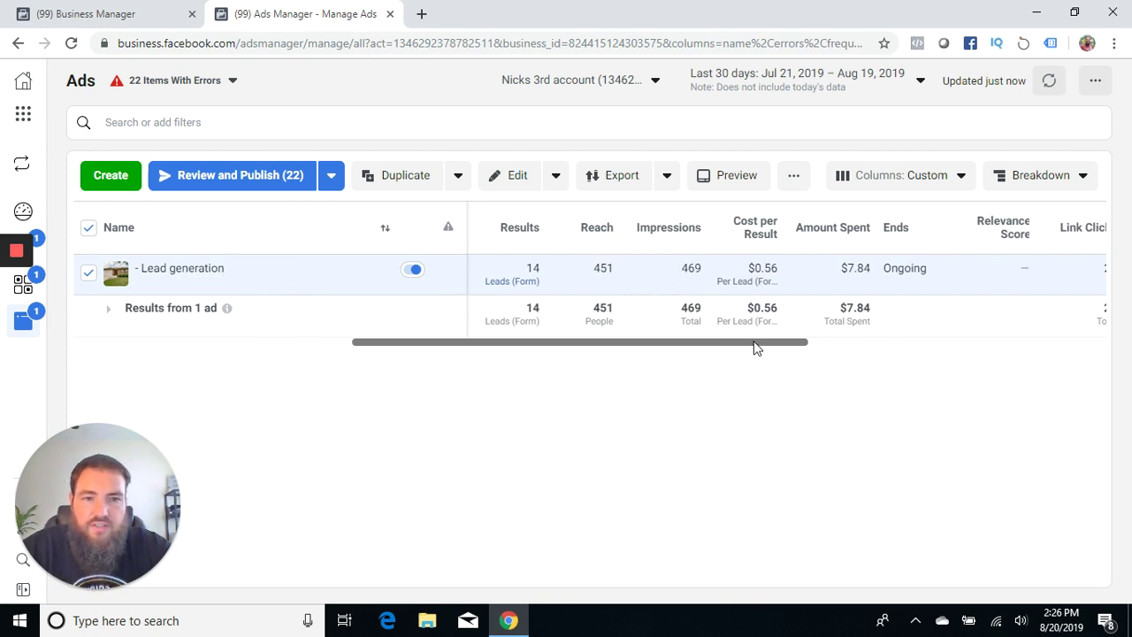
drag(758, 348, 772, 368)
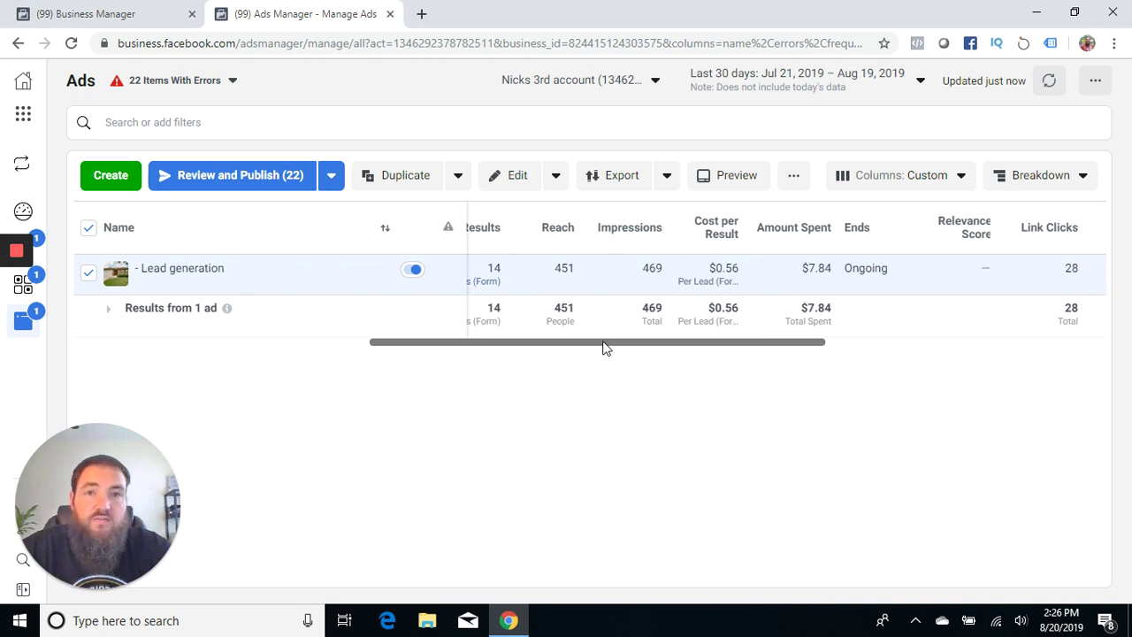
drag(605, 347, 504, 371)
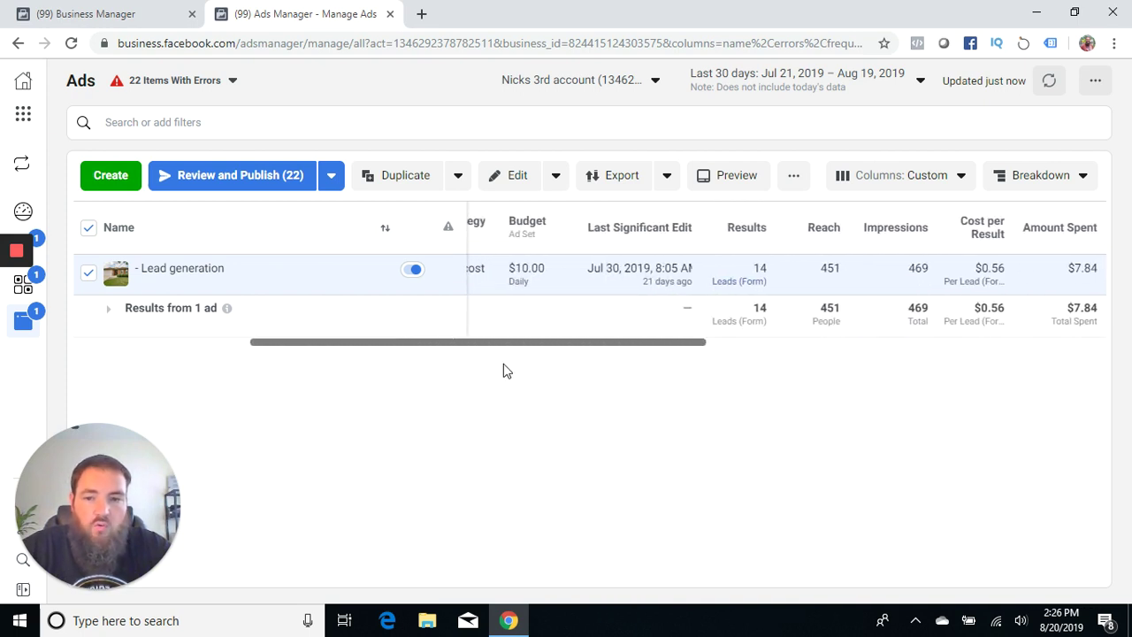
click(20, 621)
Step: Compute 14 ÷ 451 ≈ 0.031 in Calculator, then close it
click(119, 375)
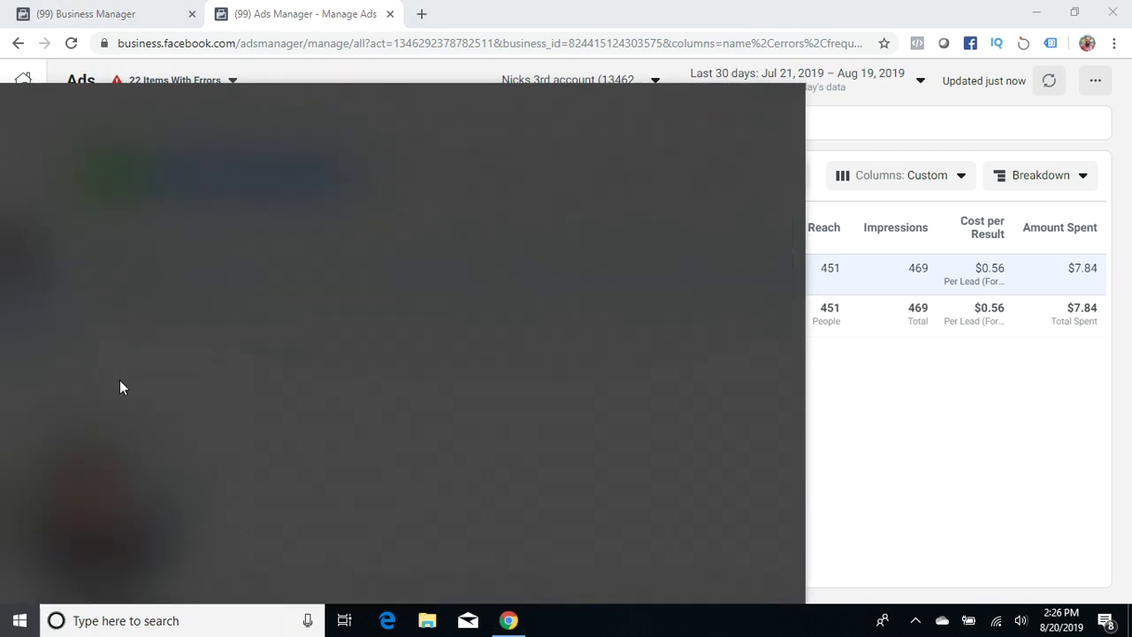
drag(819, 78, 434, 41)
text(451)
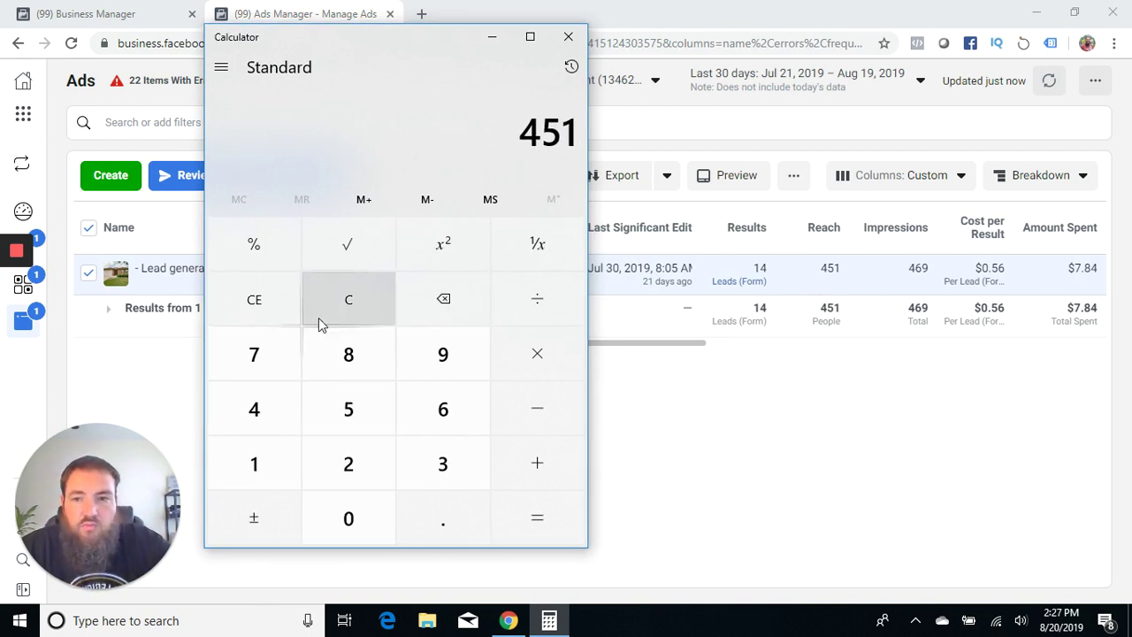
click(338, 319)
text(14/451)
key(Return)
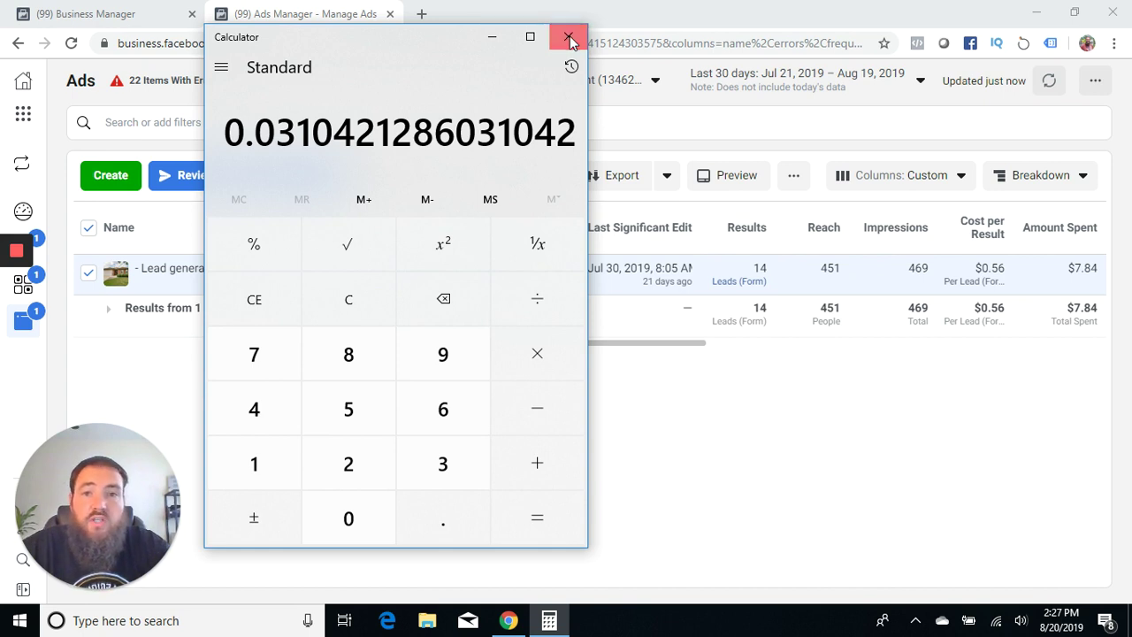
click(569, 38)
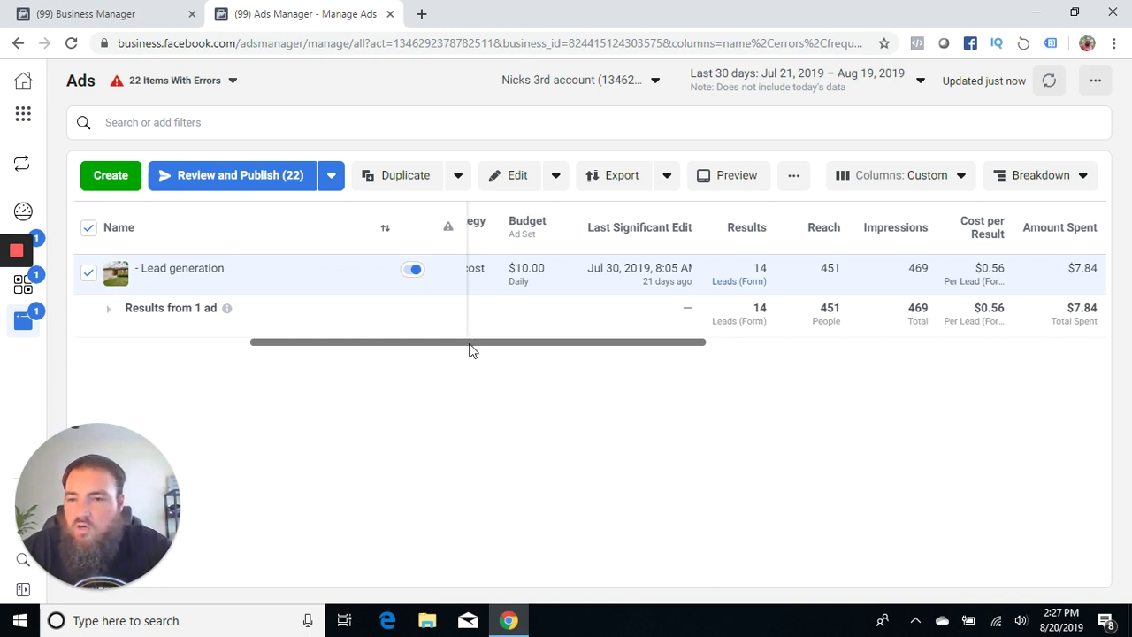
drag(470, 345, 437, 345)
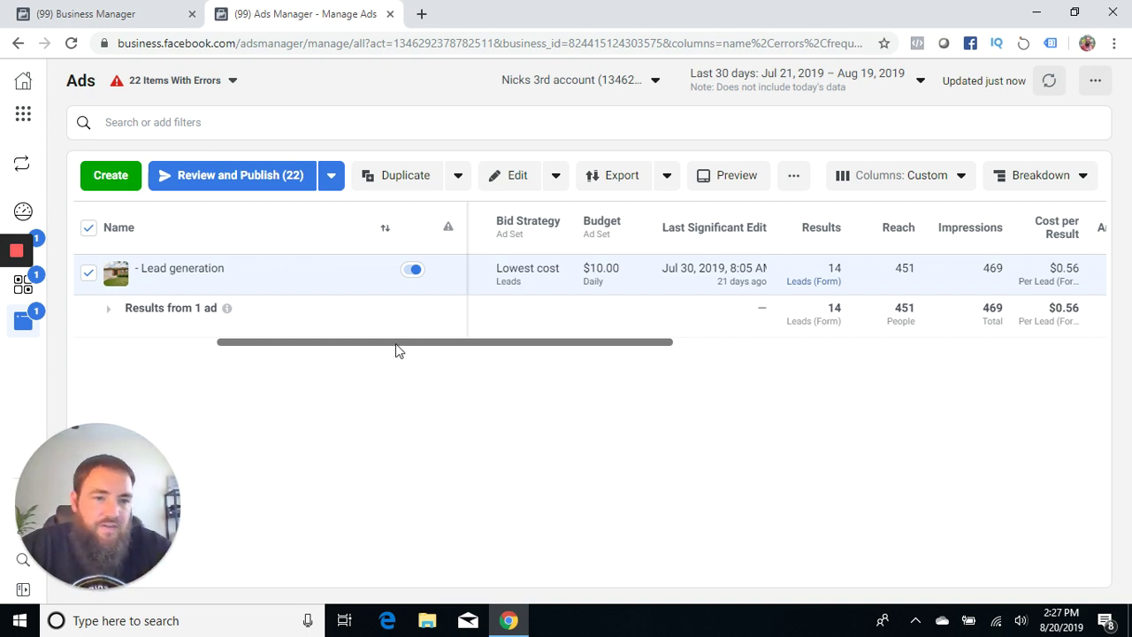
mouse_move(396, 343)
mouse_down()
mouse_move(430, 346)
mouse_move(407, 348)
mouse_up()
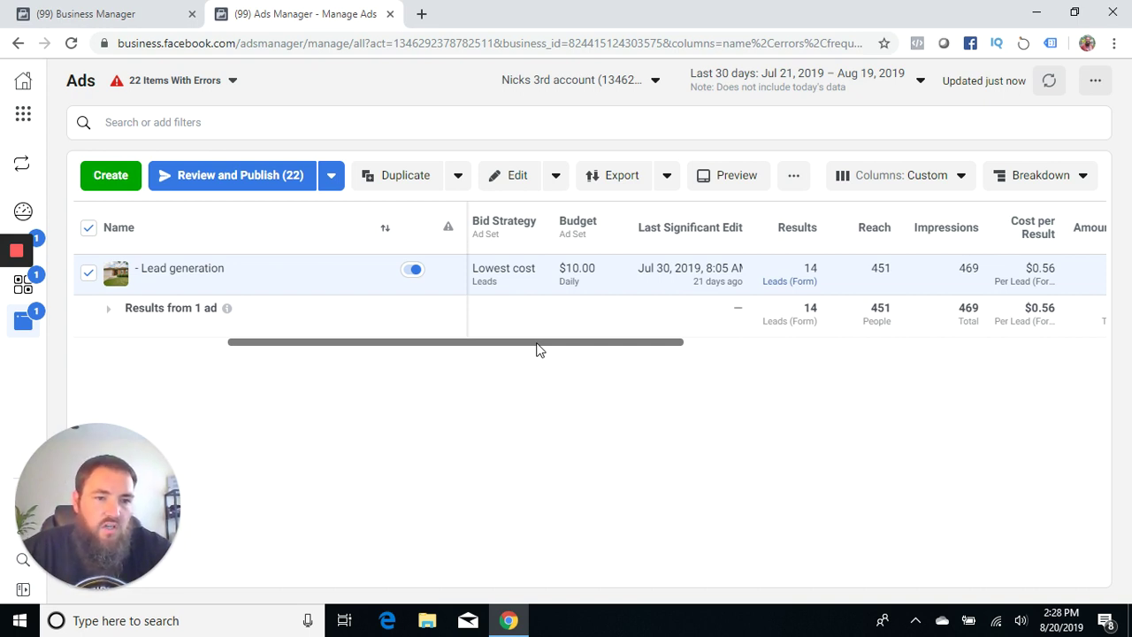
drag(538, 347, 522, 351)
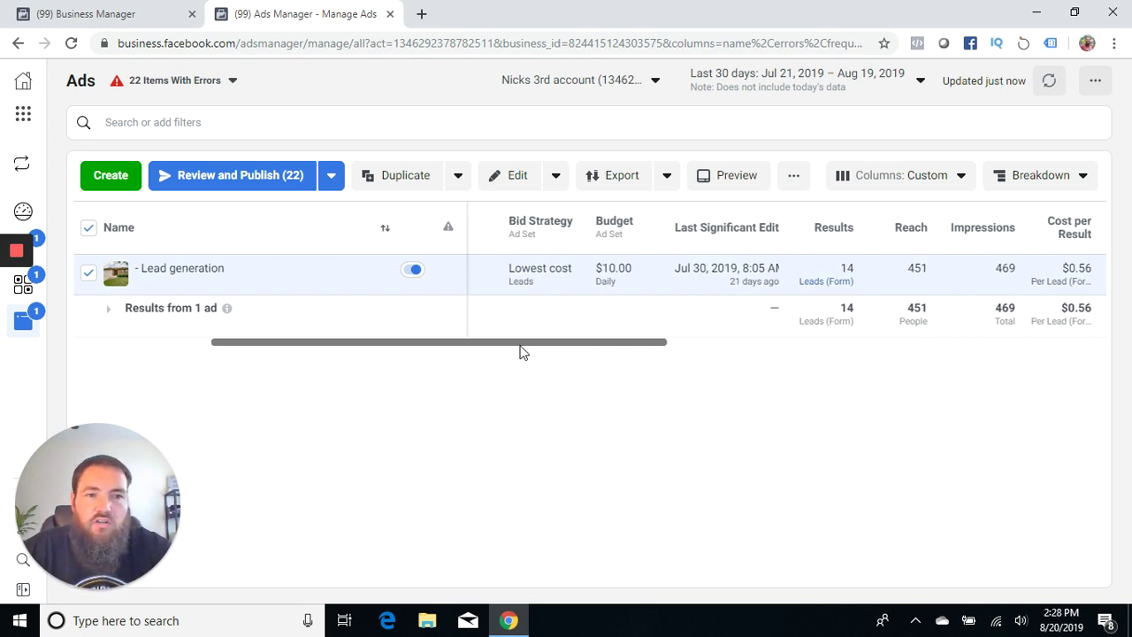